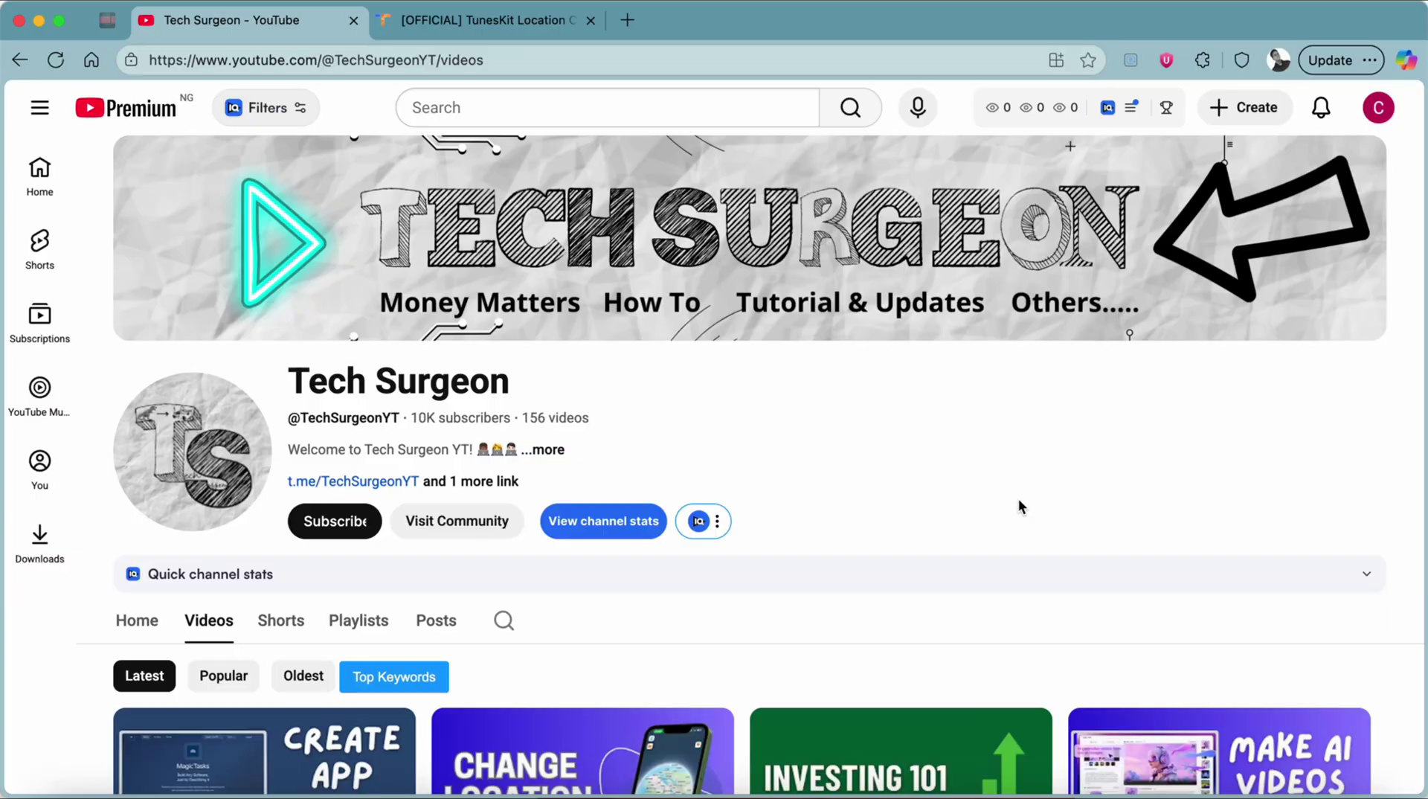
# Step: Subscribe to the channel with All notifications on, then go to the TunesKit Location Changer page
pyautogui.click(338, 529)
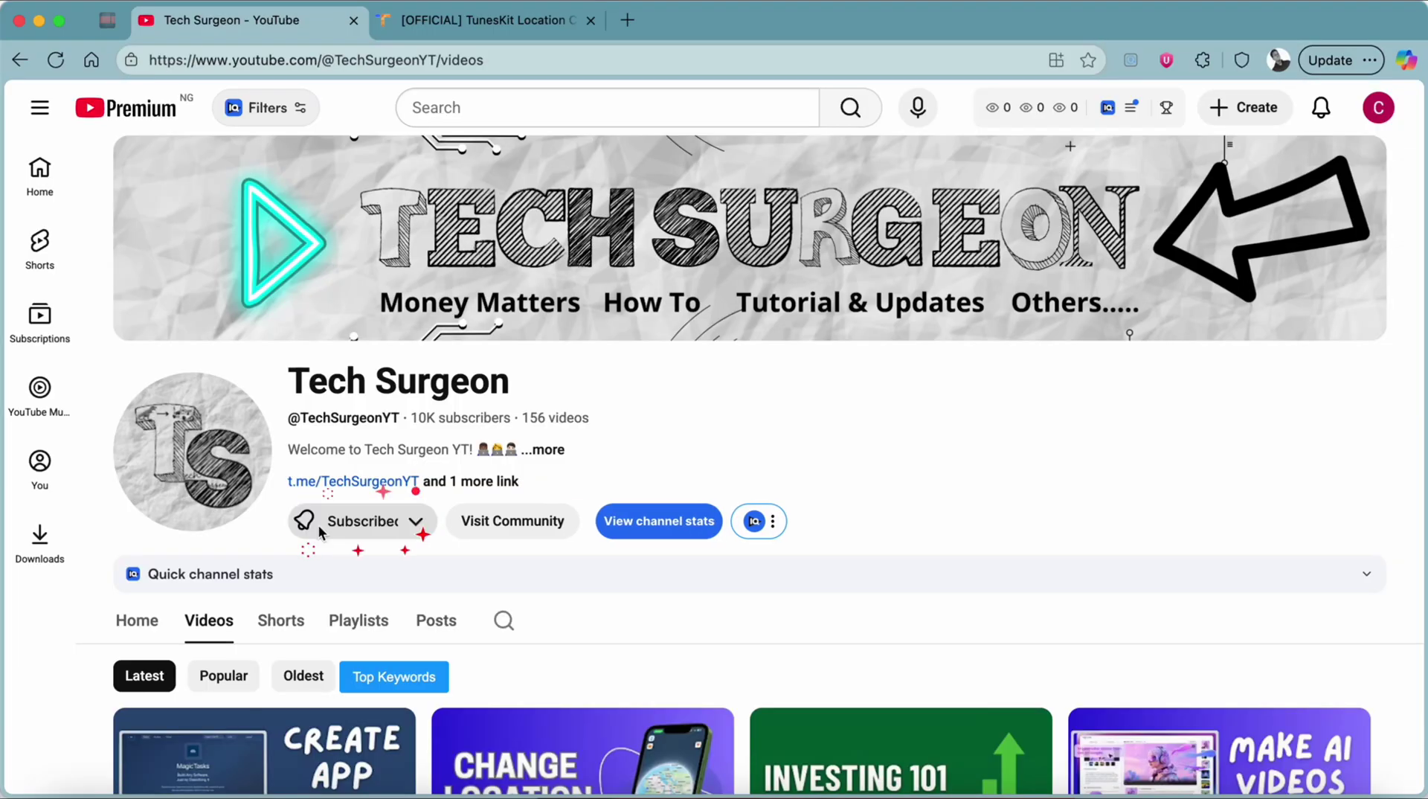
pyautogui.click(318, 525)
pyautogui.click(350, 562)
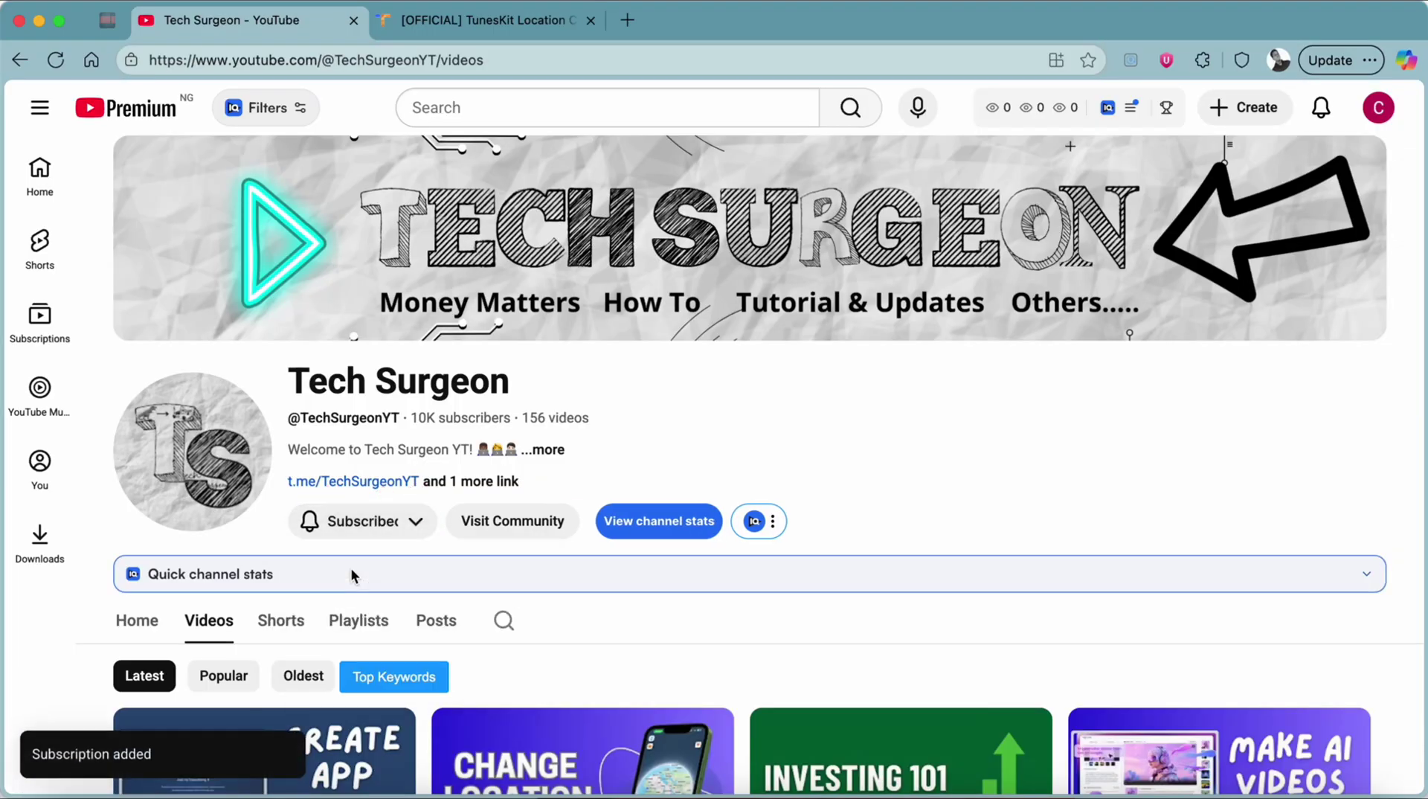
pyautogui.click(484, 28)
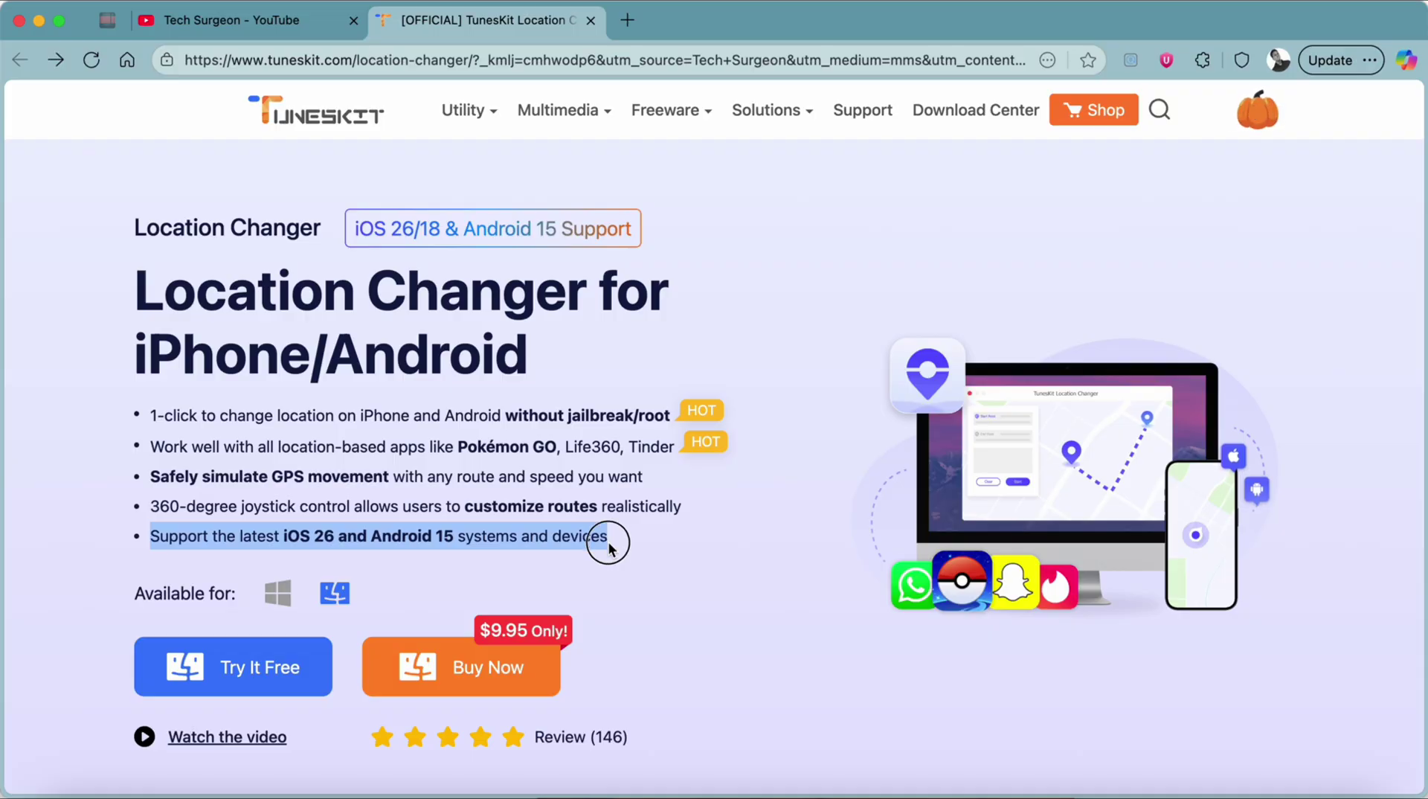
# Step: Deselect the feature text and scroll down through the product page, then back up
pyautogui.click(611, 491)
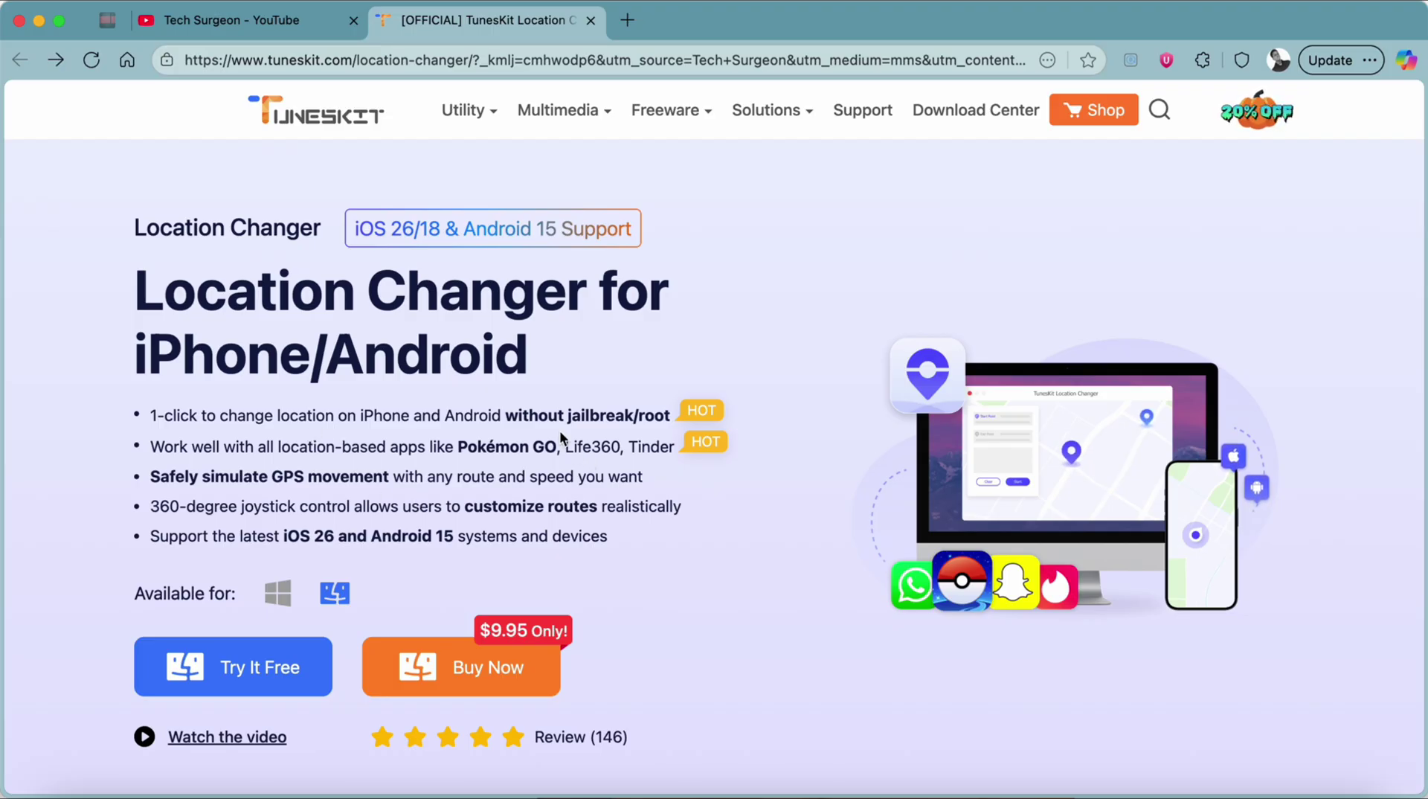
pyautogui.scroll(-5, 746, 529)
pyautogui.scroll(-15, 746, 530)
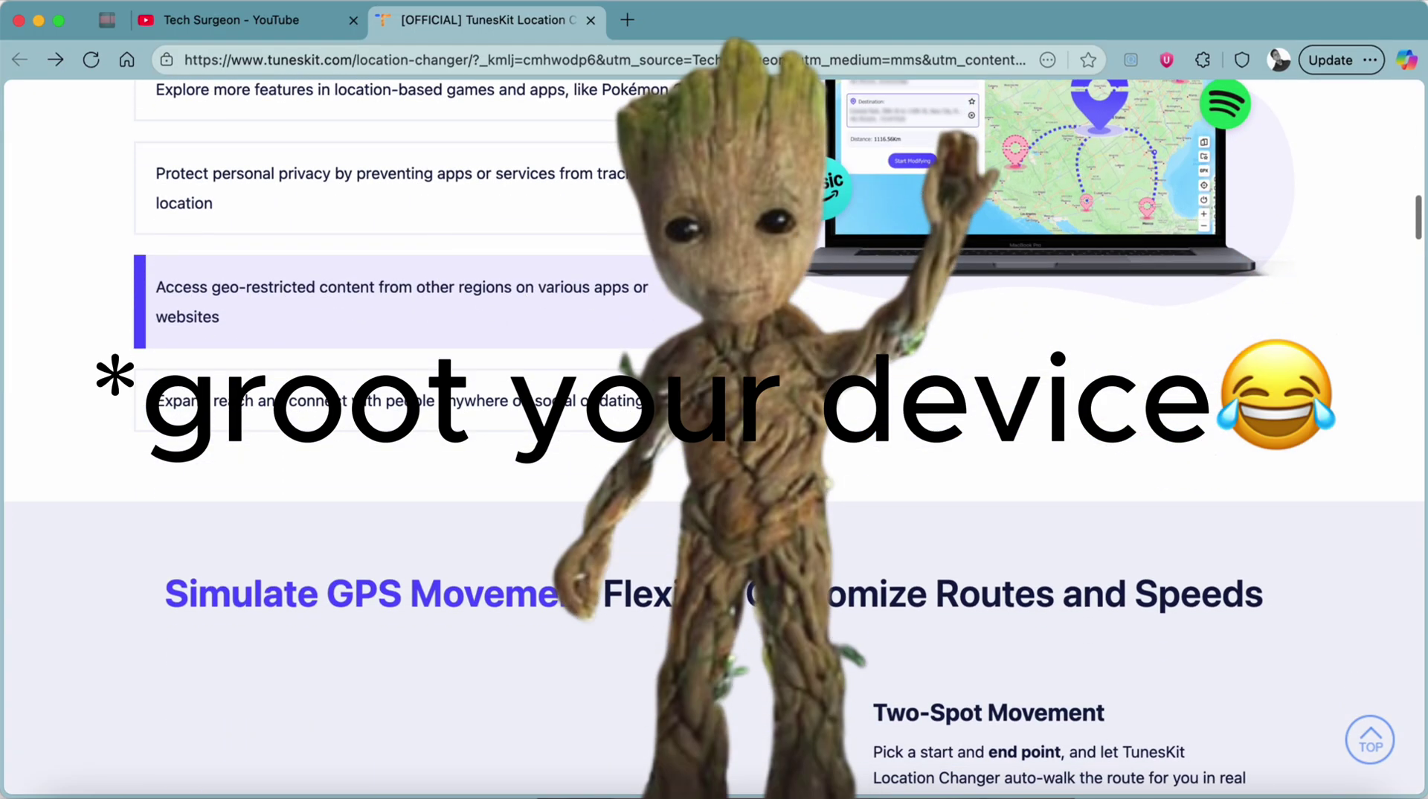
pyautogui.scroll(-20, 745, 522)
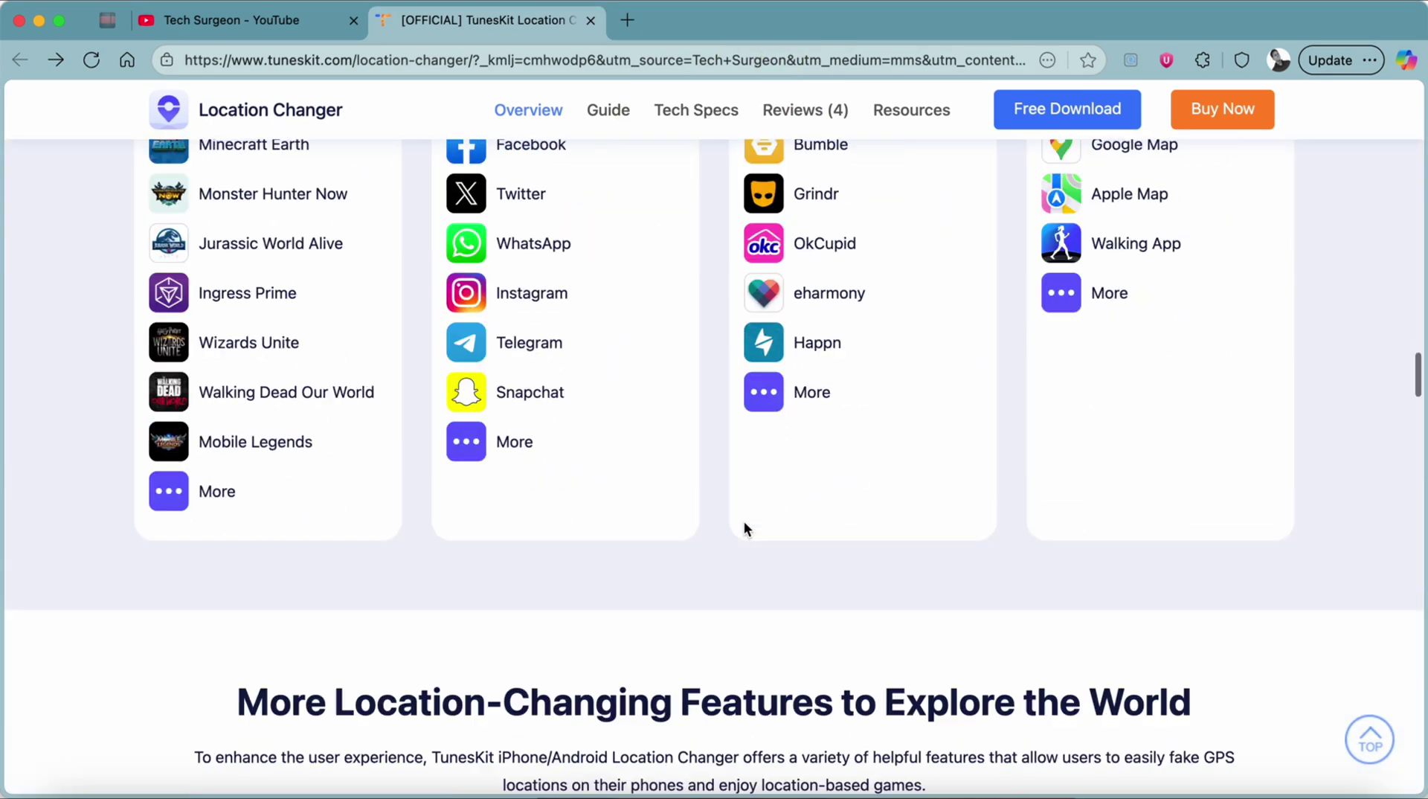
pyautogui.scroll(-20, 745, 527)
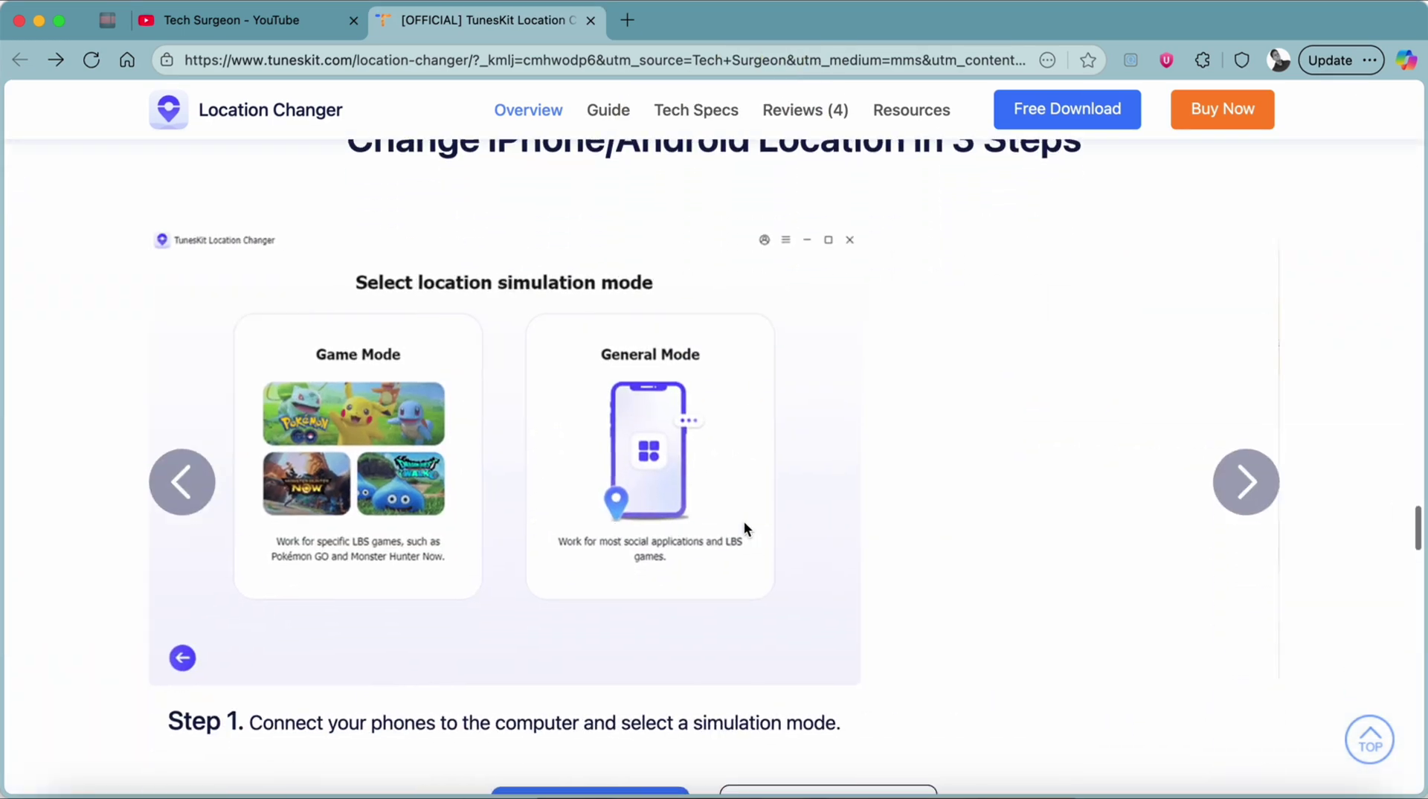
pyautogui.scroll(8, 746, 527)
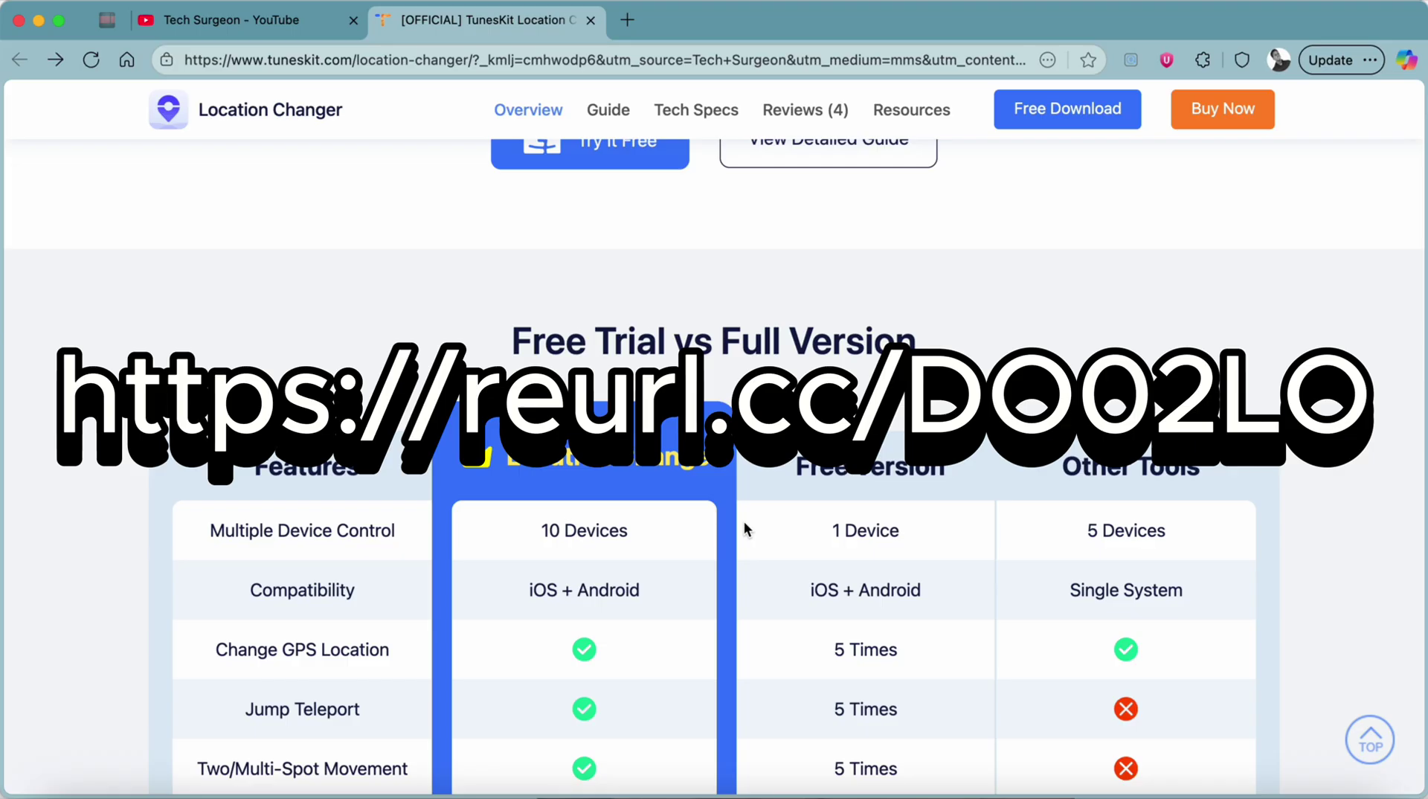
pyautogui.scroll(10, 744, 525)
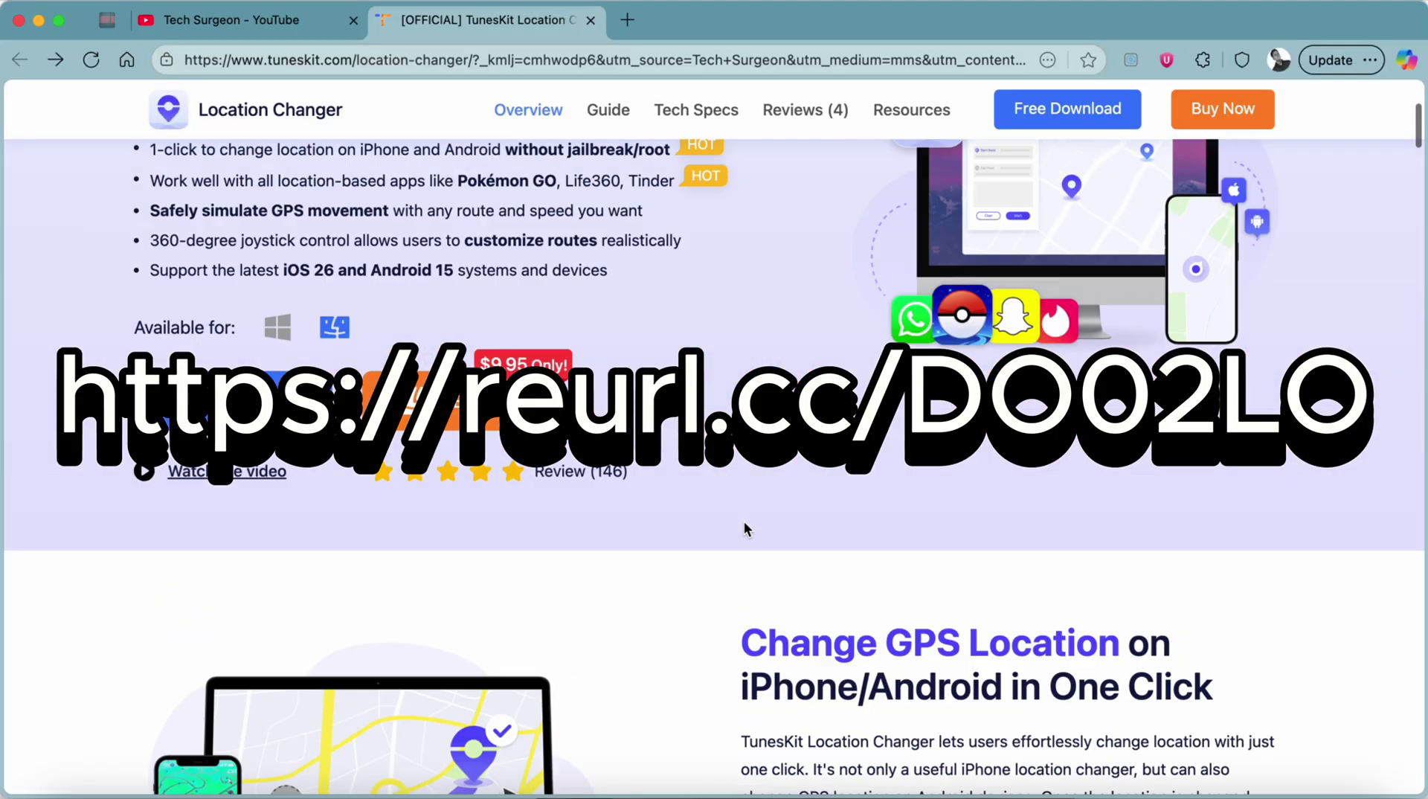
pyautogui.scroll(5, 743, 521)
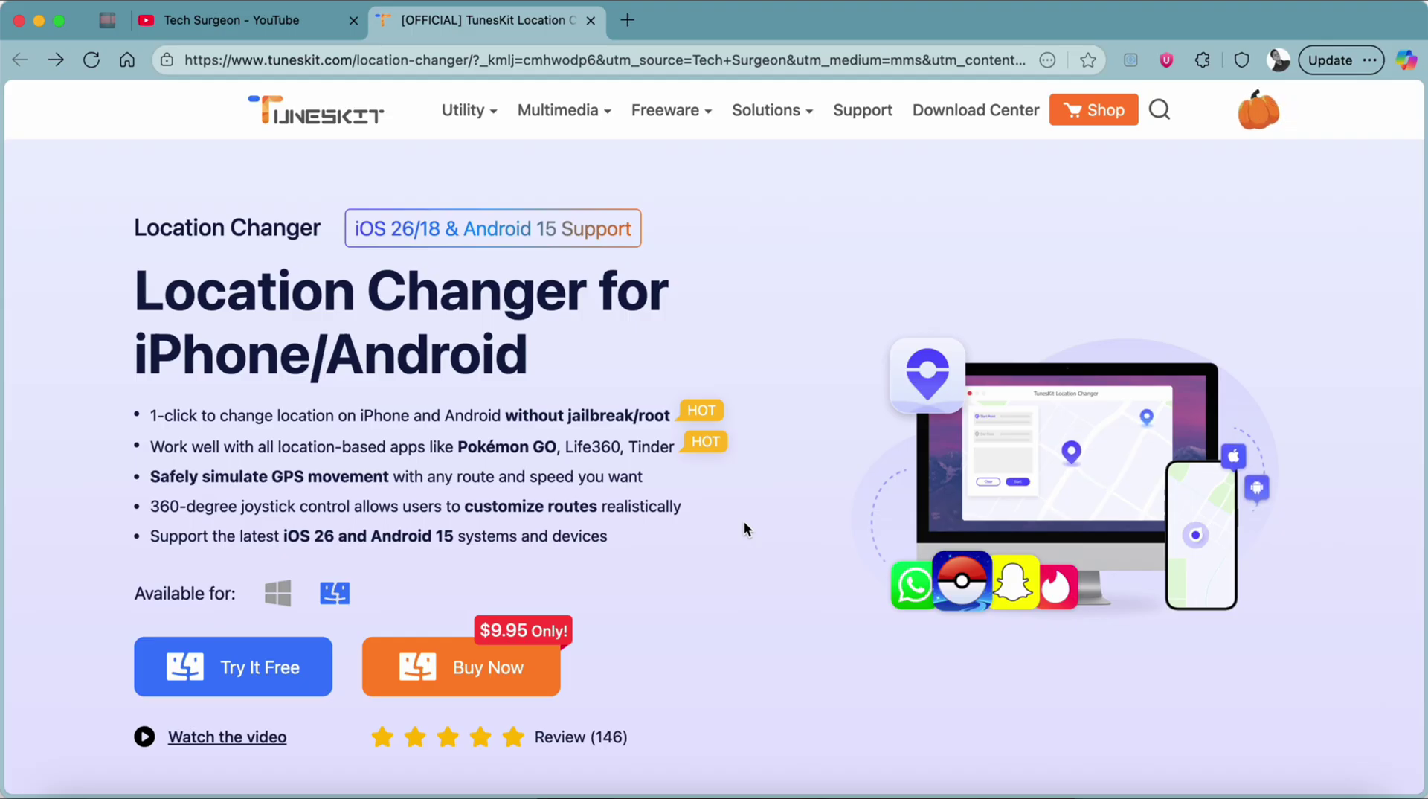
pyautogui.scroll(-2, 743, 522)
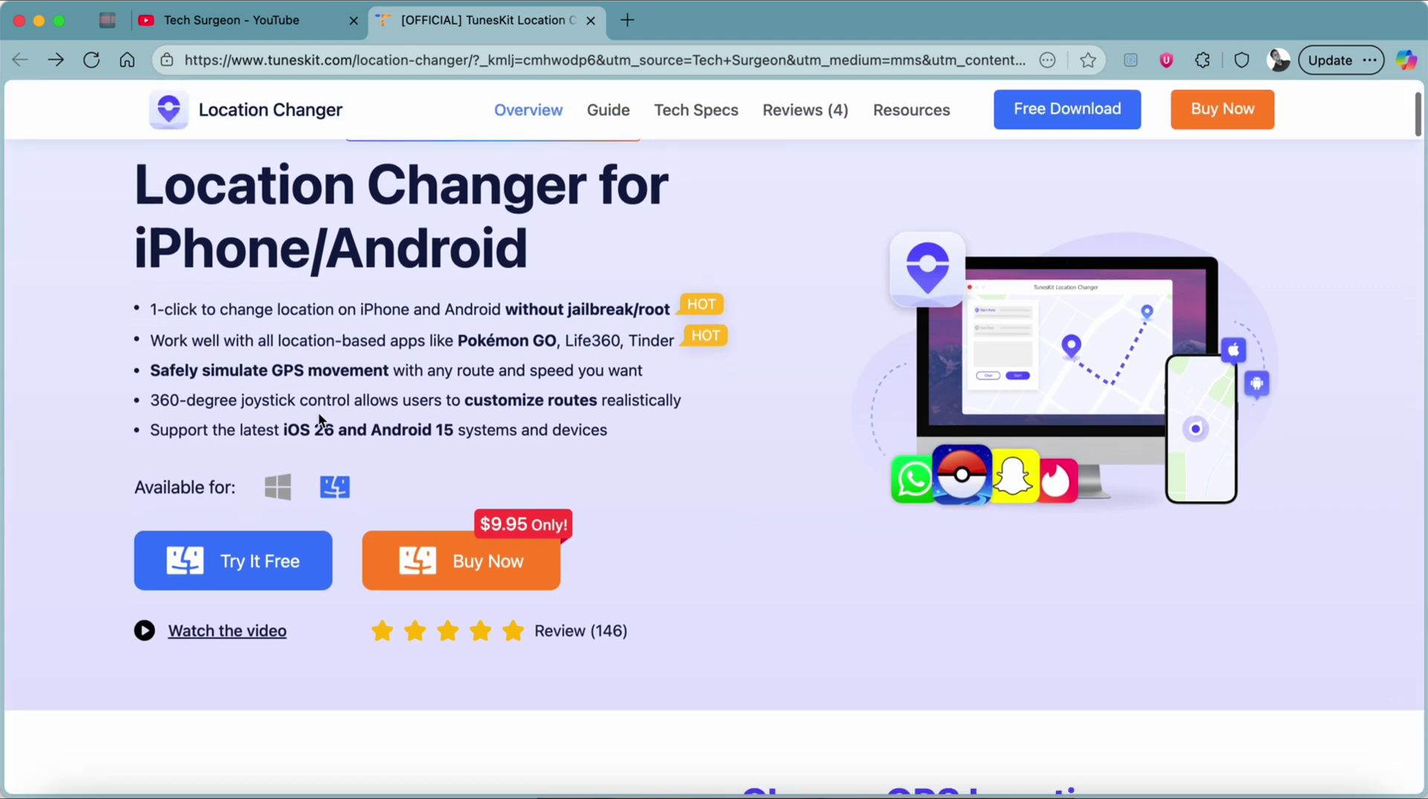
# Step: Pick the Mac download offer, install Location Changer, close the installer and show Launchpad
pyautogui.click(275, 494)
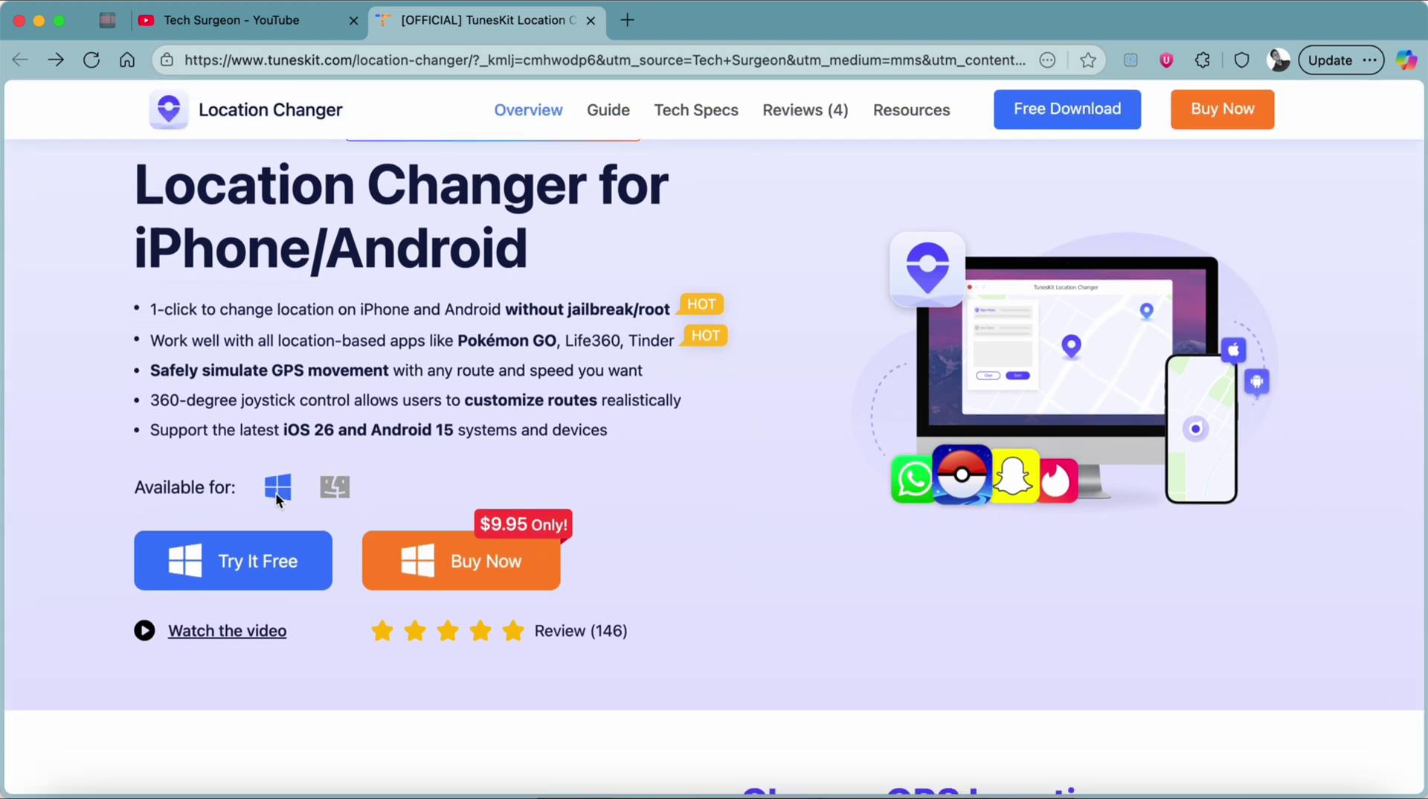
pyautogui.click(335, 488)
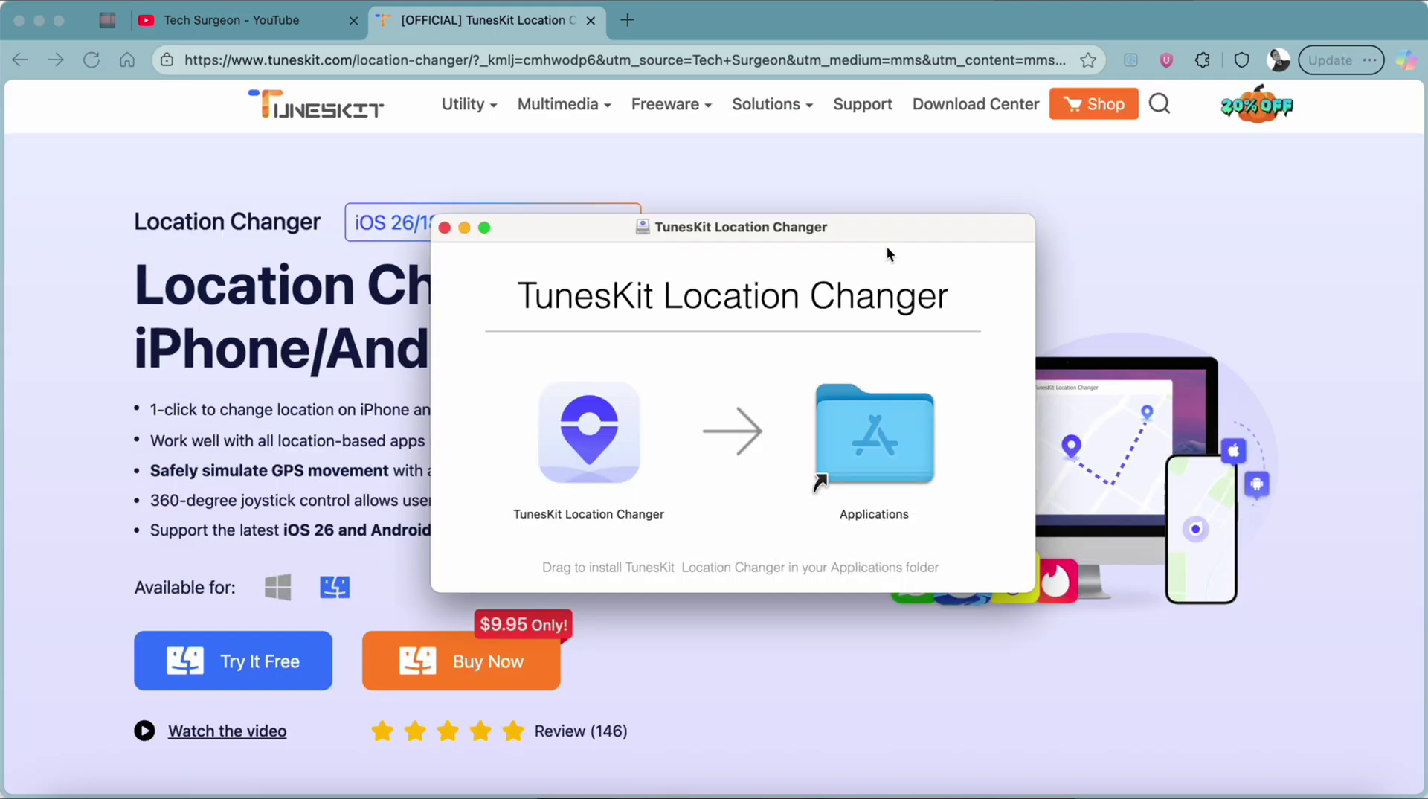
pyautogui.click(445, 227)
pyautogui.click(135, 789)
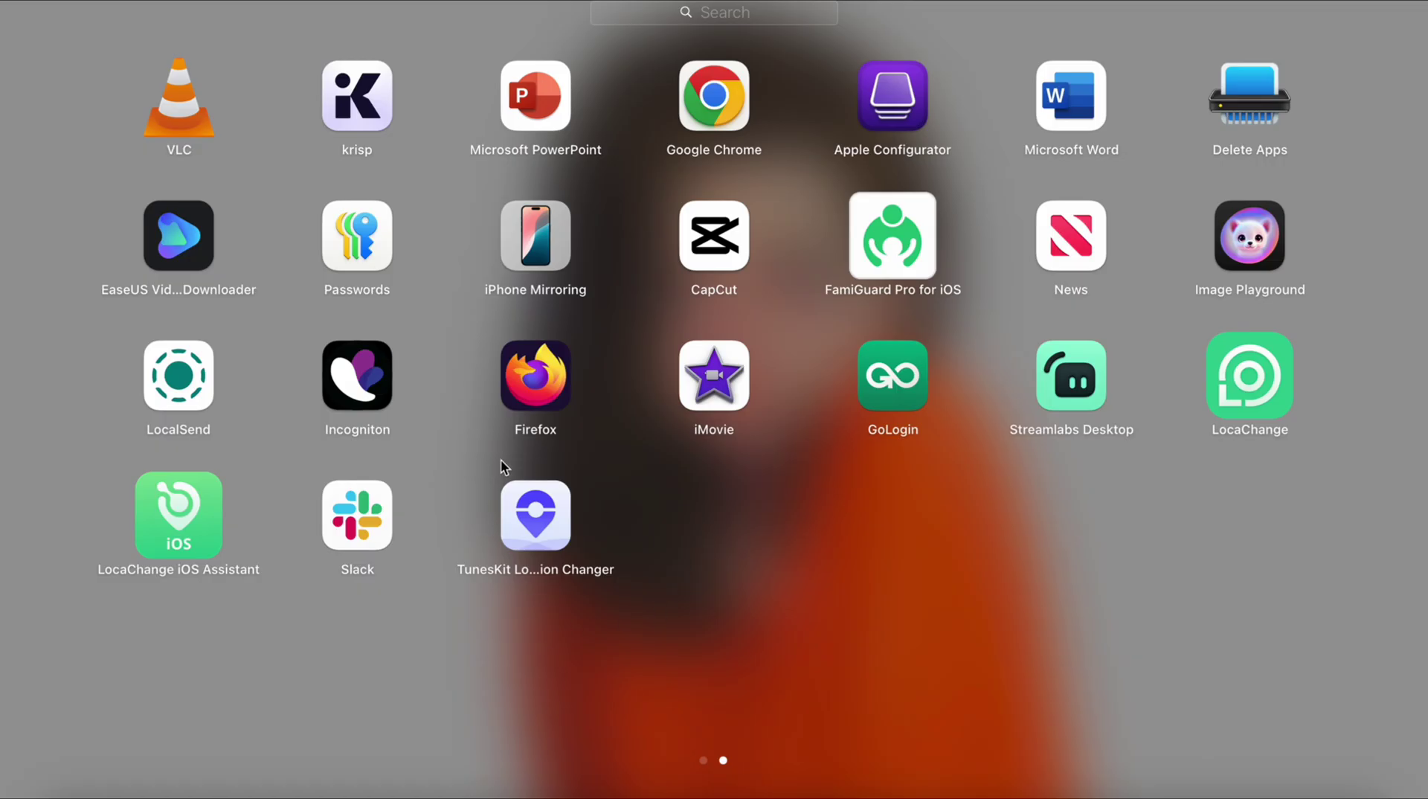
# Step: Launch TunesKit Location Changer, allow Bluetooth access, and accept the disclaimer to start
pyautogui.click(535, 518)
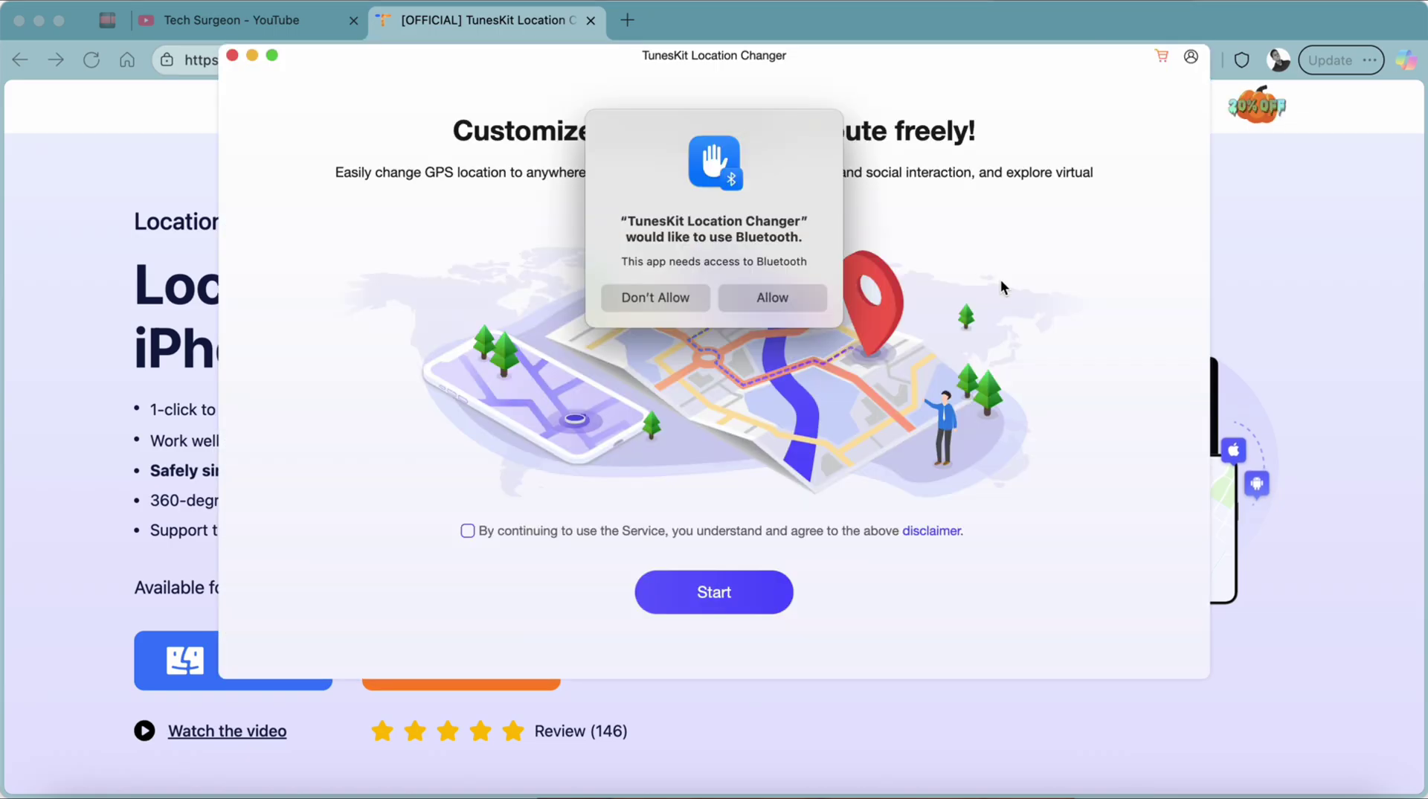
pyautogui.click(771, 299)
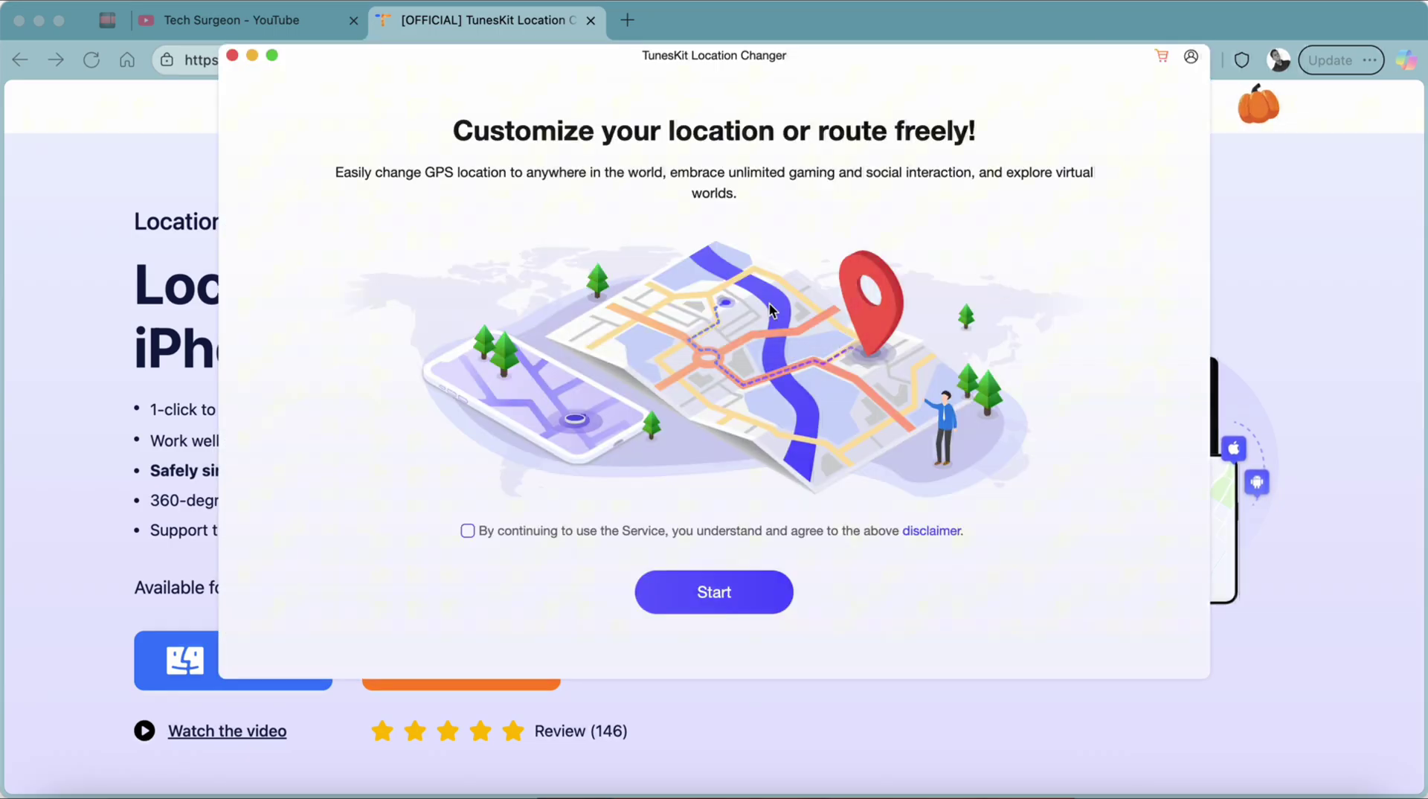
pyautogui.click(467, 531)
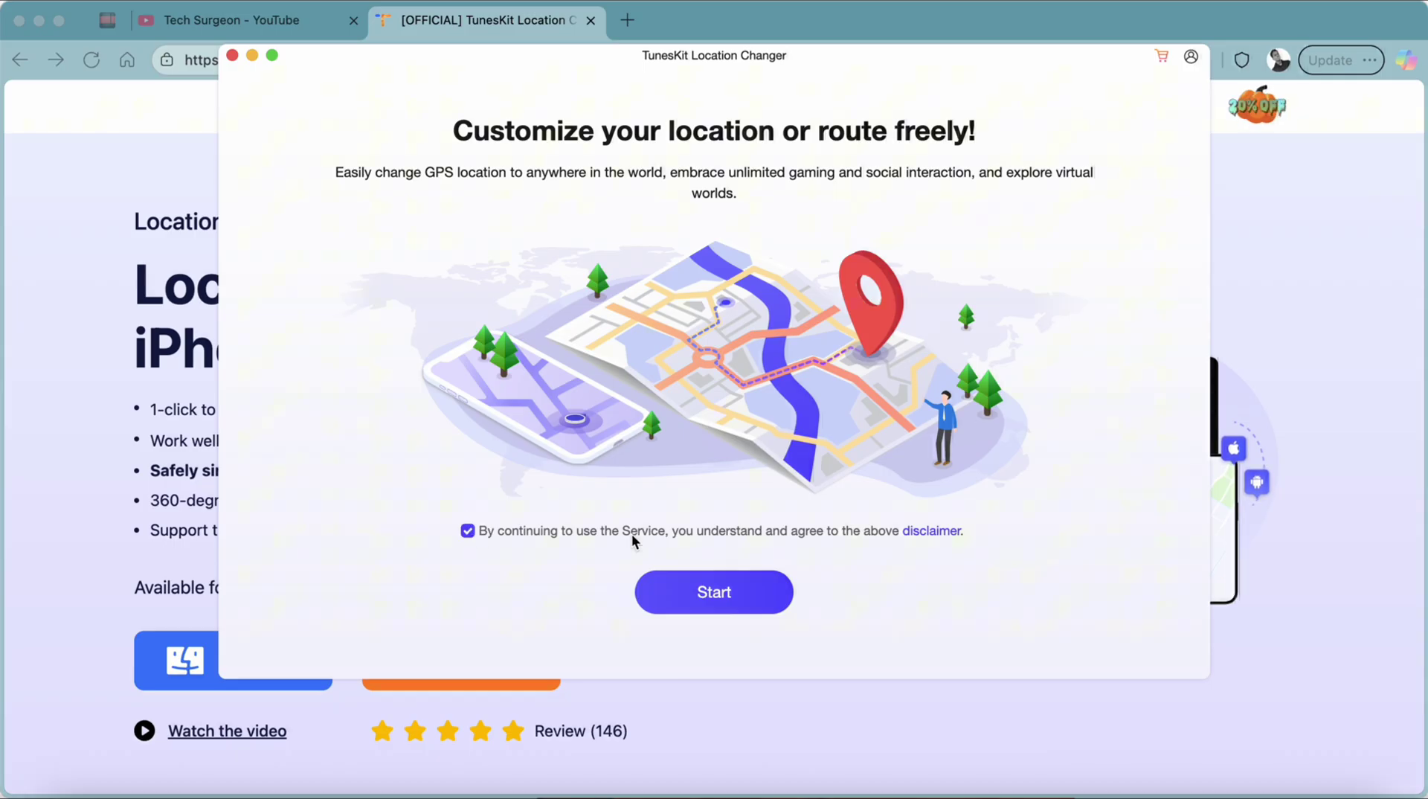
pyautogui.click(713, 593)
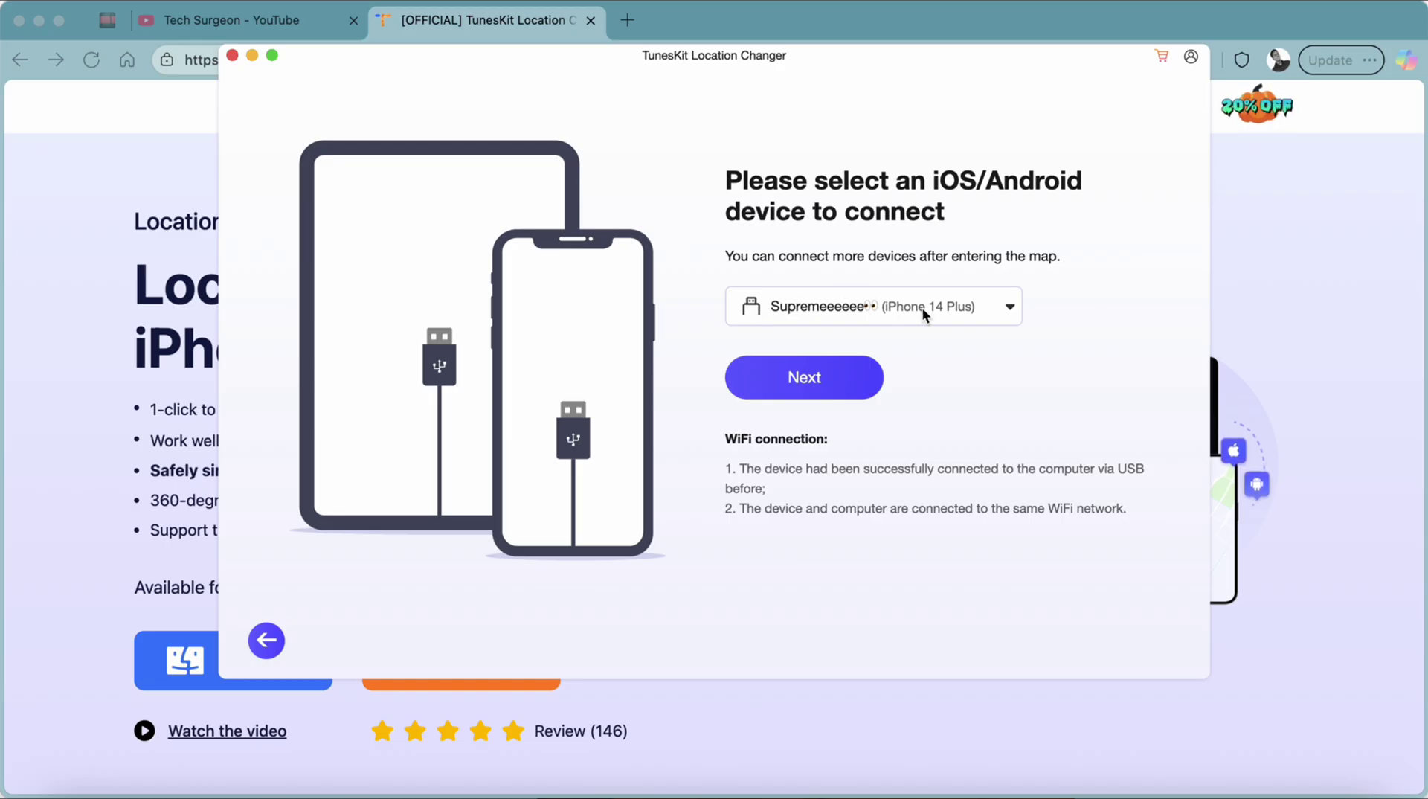
# Step: Continue with the iPhone 14 Plus and nudge the app window slightly down and right
pyautogui.click(797, 382)
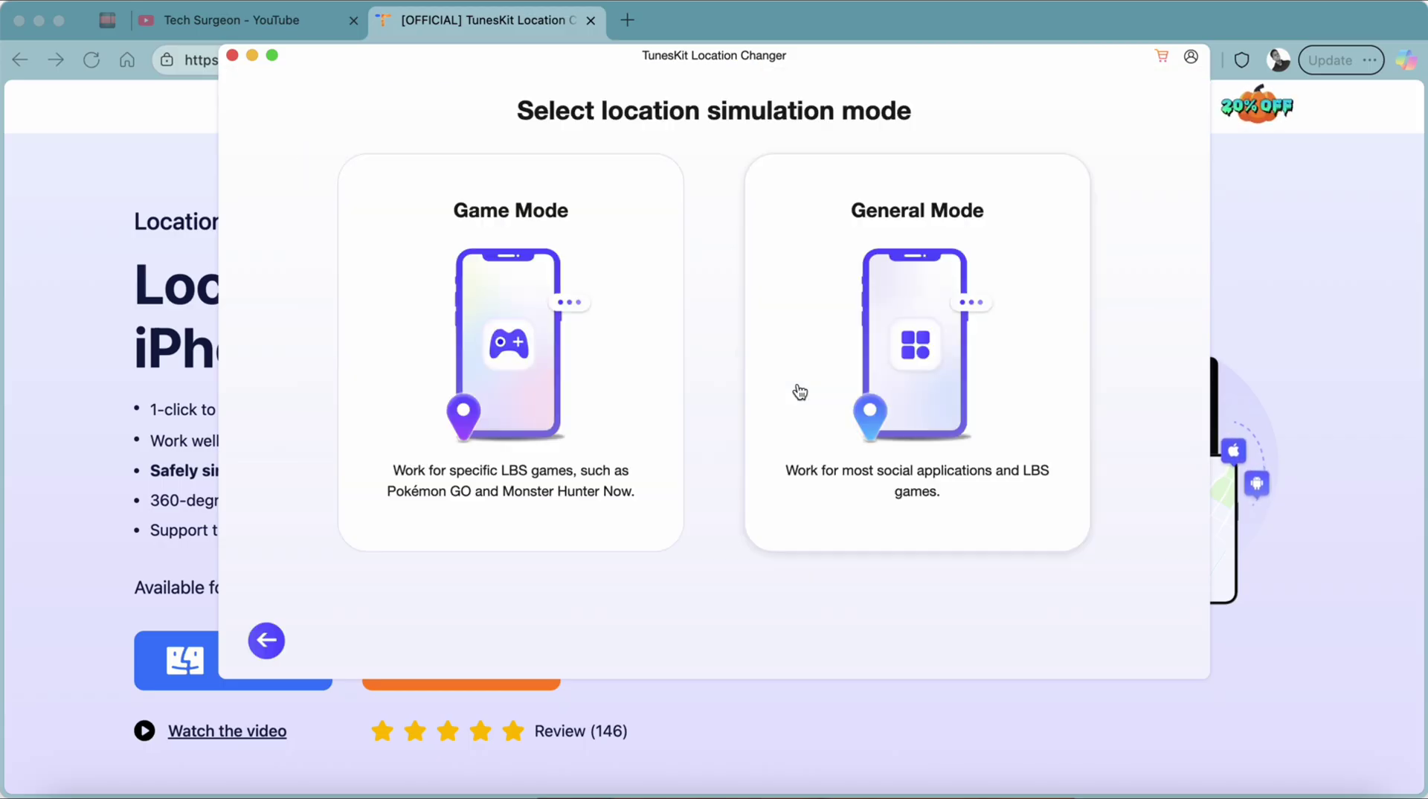
pyautogui.moveTo(821, 55); pyautogui.dragTo(848, 103)
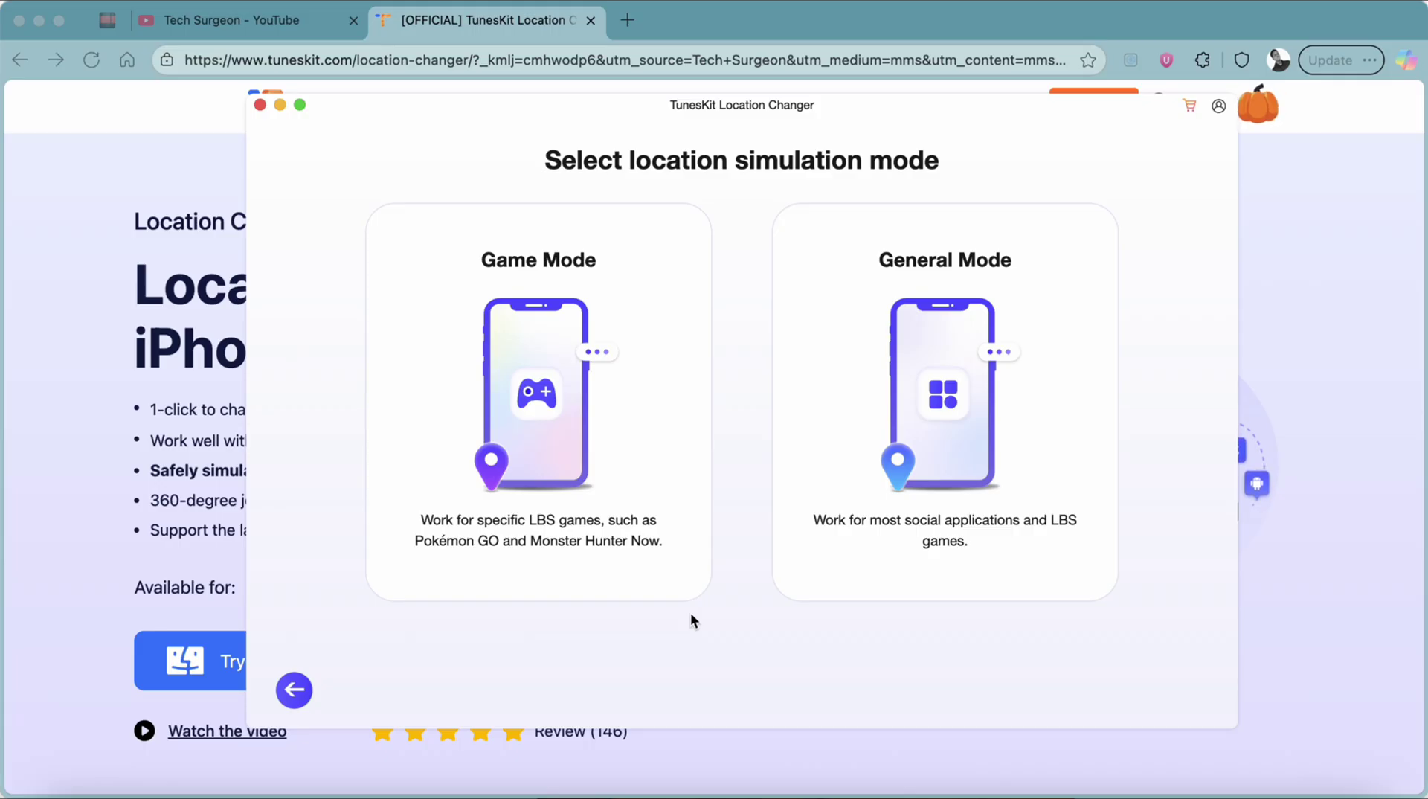
# Step: Choose General Mode and authorize the app with the Mac password
pyautogui.click(1024, 407)
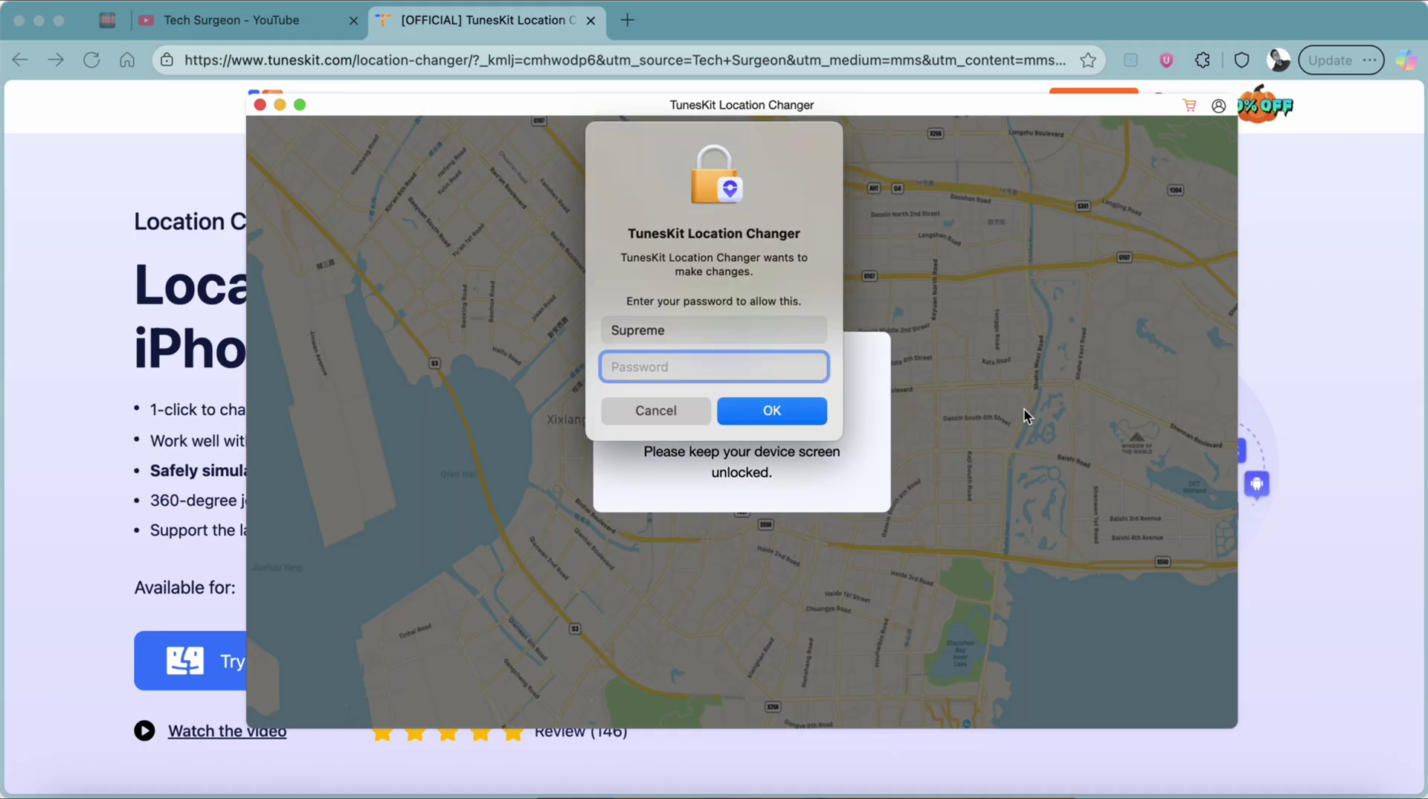
pyautogui.write('*******************')
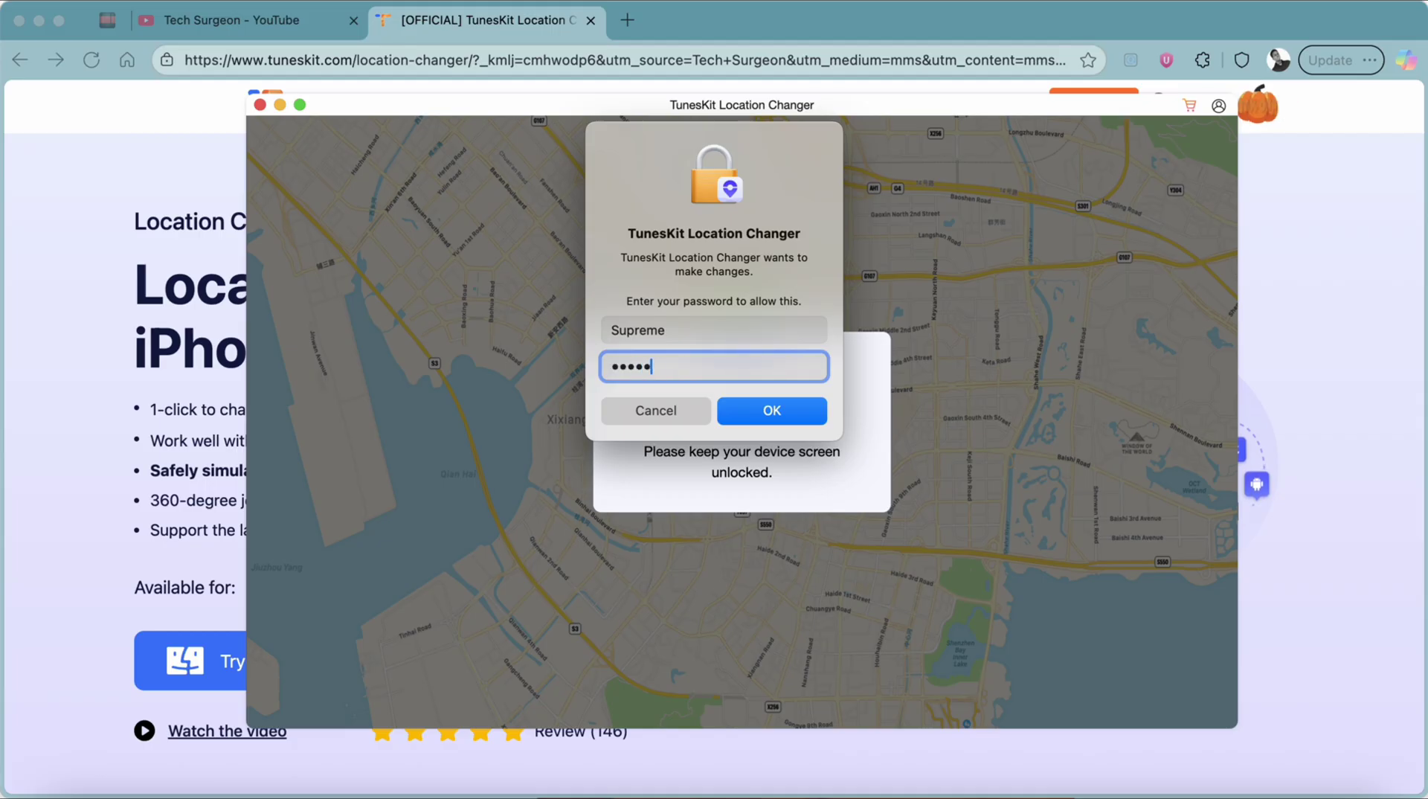
pyautogui.click(781, 411)
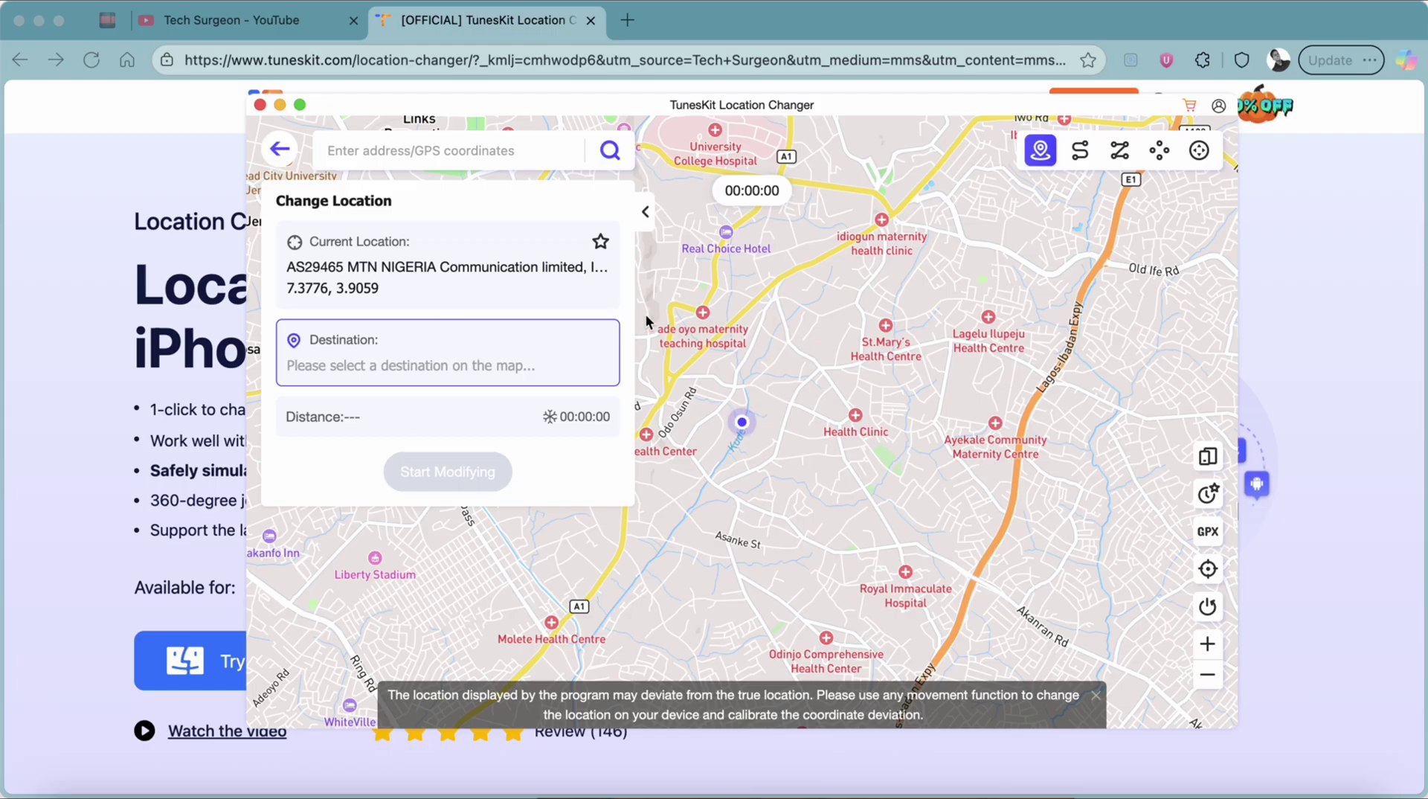
# Step: Arrange the TunesKit window to the right beside the mirrored iPhone screen
pyautogui.moveTo(529, 106); pyautogui.dragTo(701, 110)
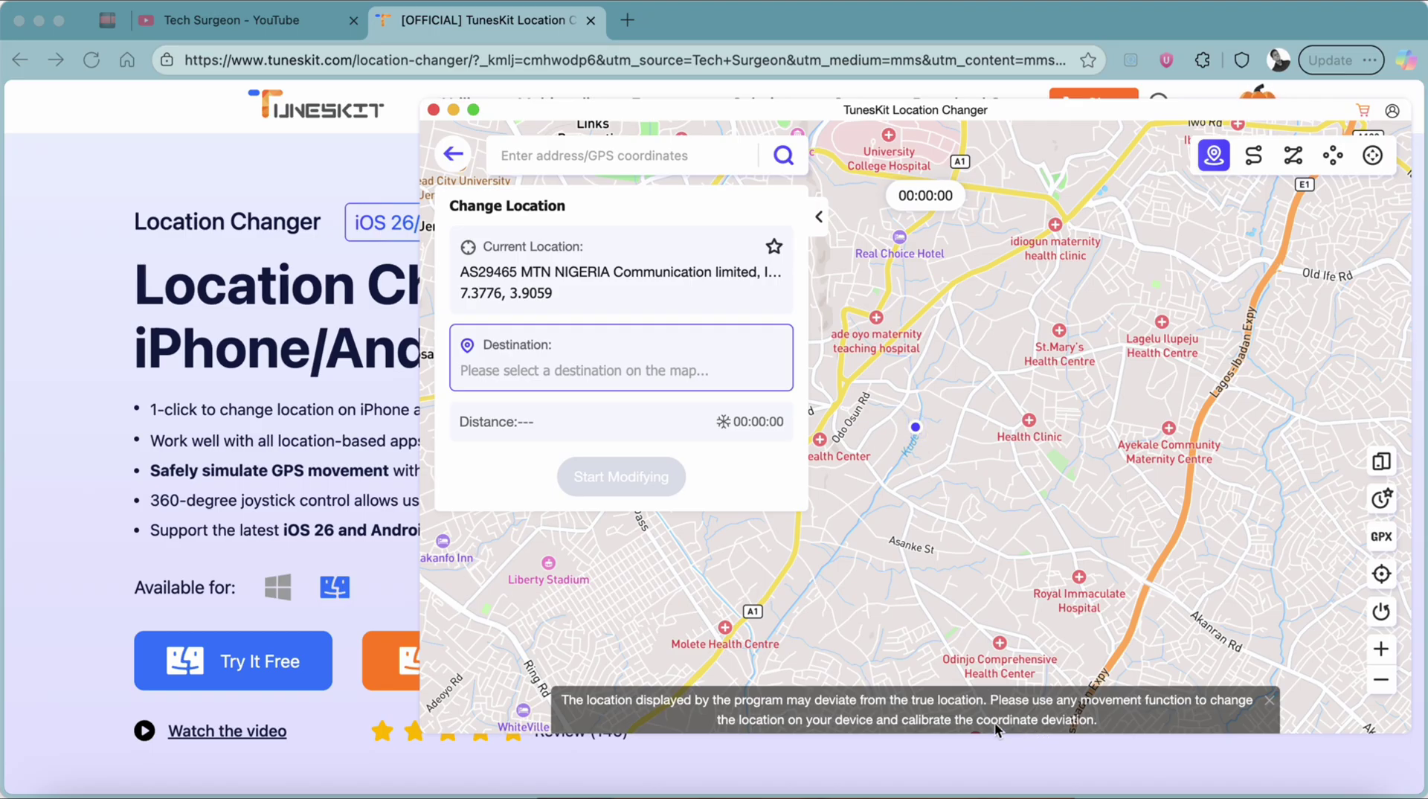
pyautogui.click(914, 794)
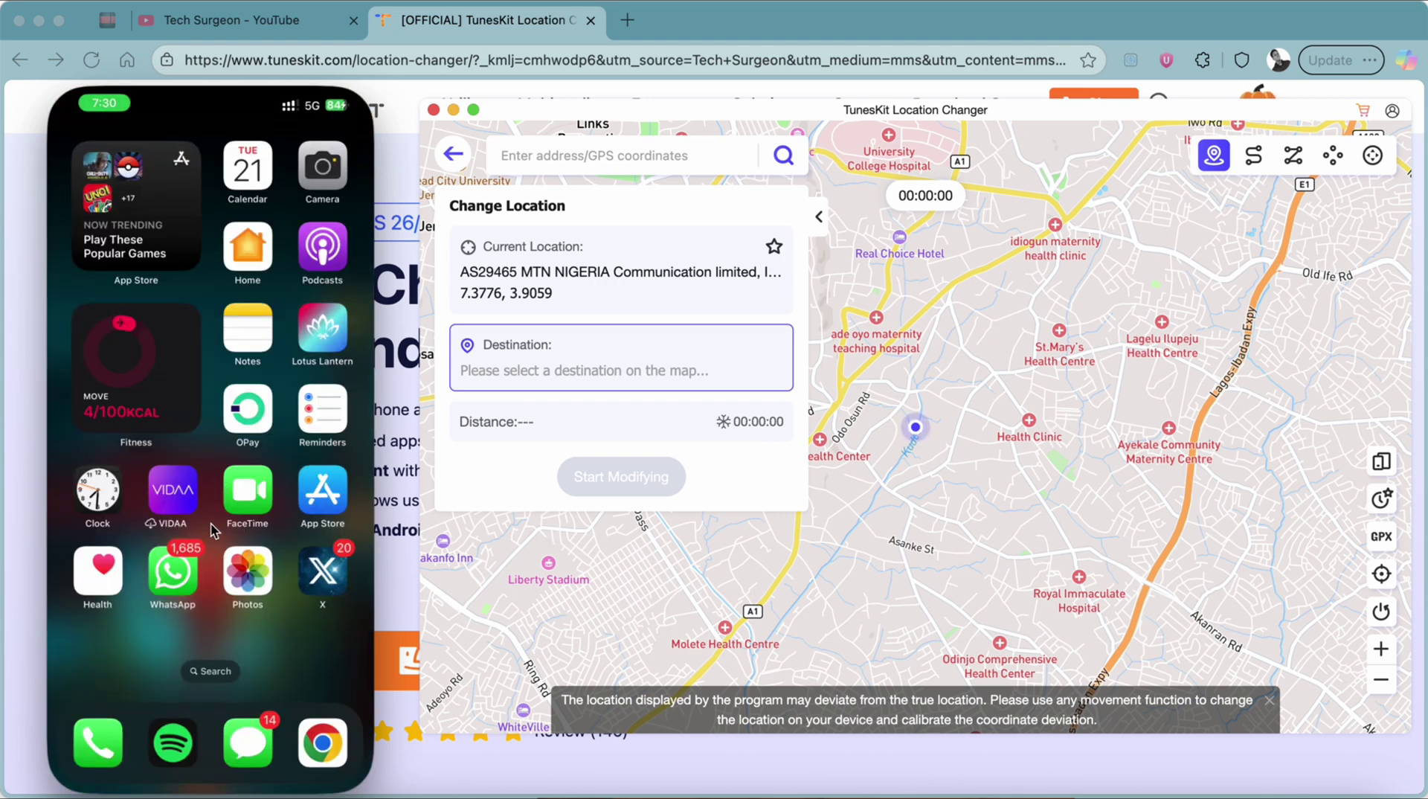
pyautogui.moveTo(809, 119); pyautogui.dragTo(774, 108)
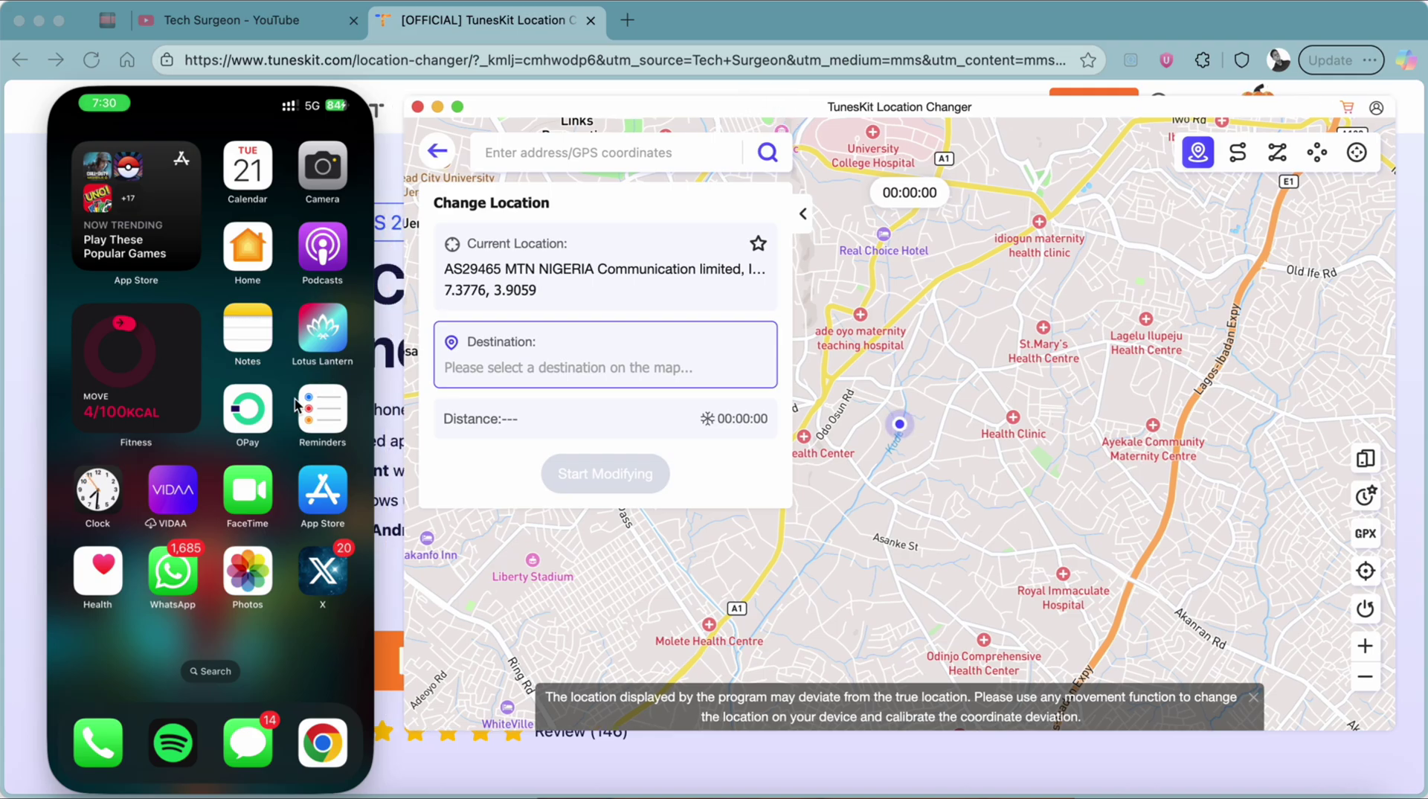
# Step: Go to the last iPhone home-screen page and launch Google Maps
pyautogui.moveTo(296, 405); pyautogui.dragTo(215, 323)
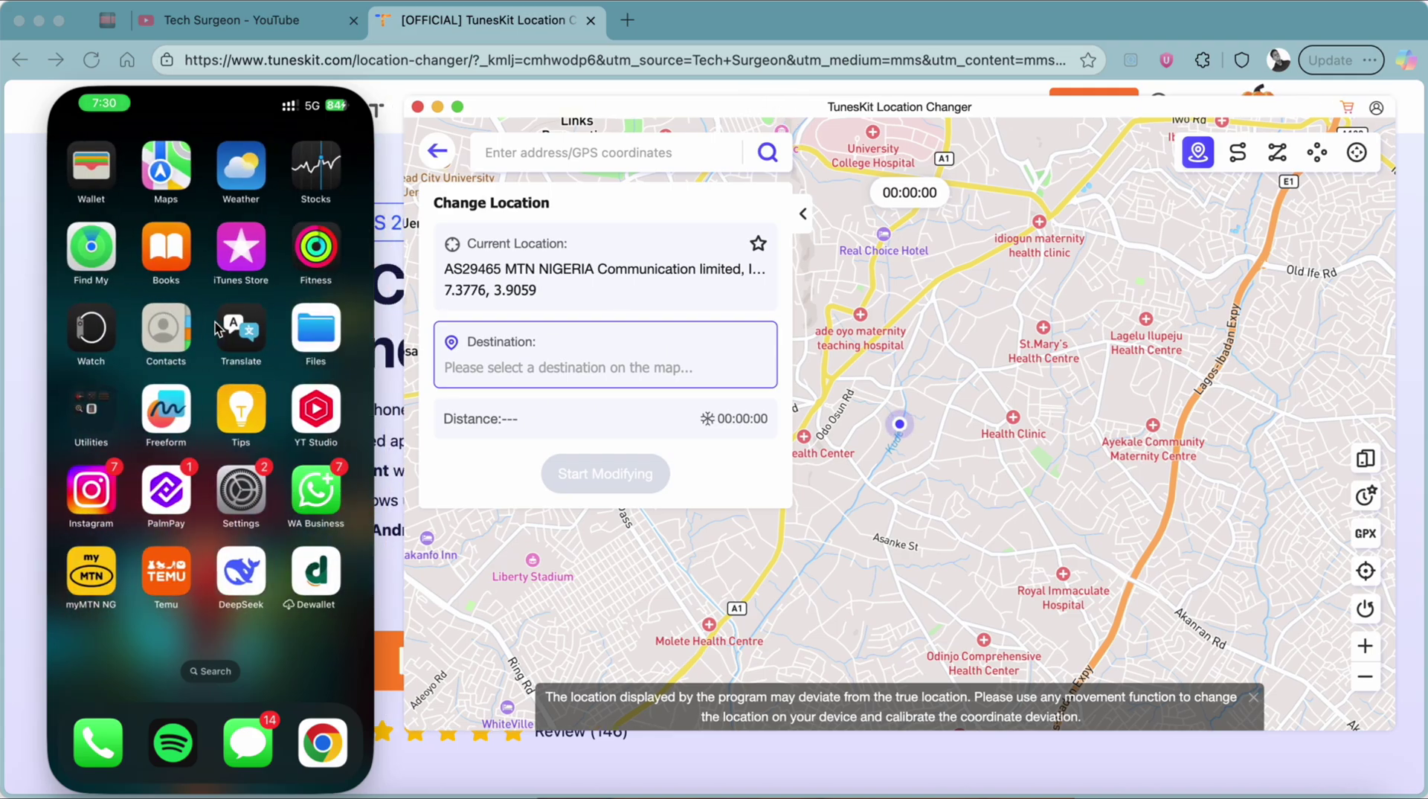
pyautogui.hscroll(3, 216, 325)
pyautogui.hscroll(3, 216, 325)
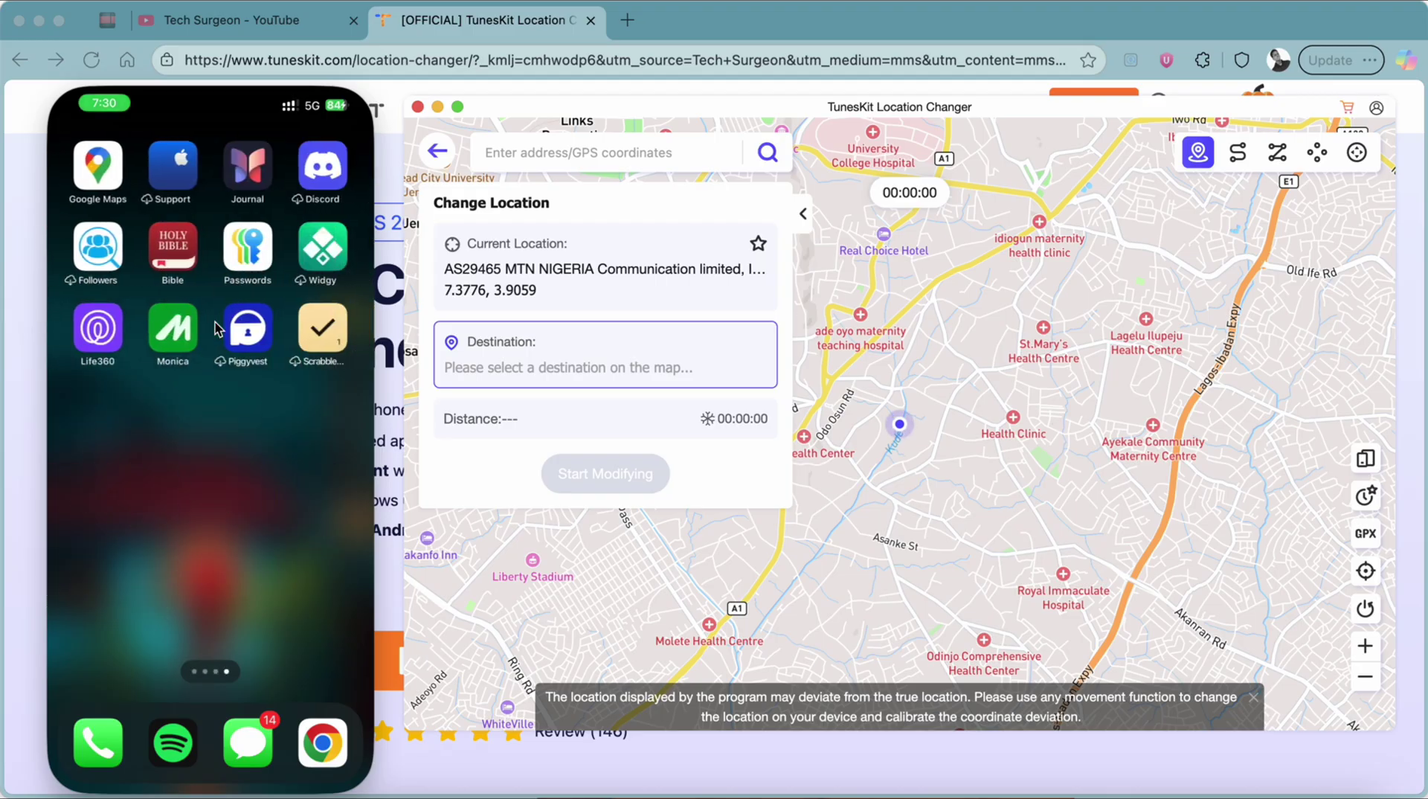
pyautogui.click(97, 165)
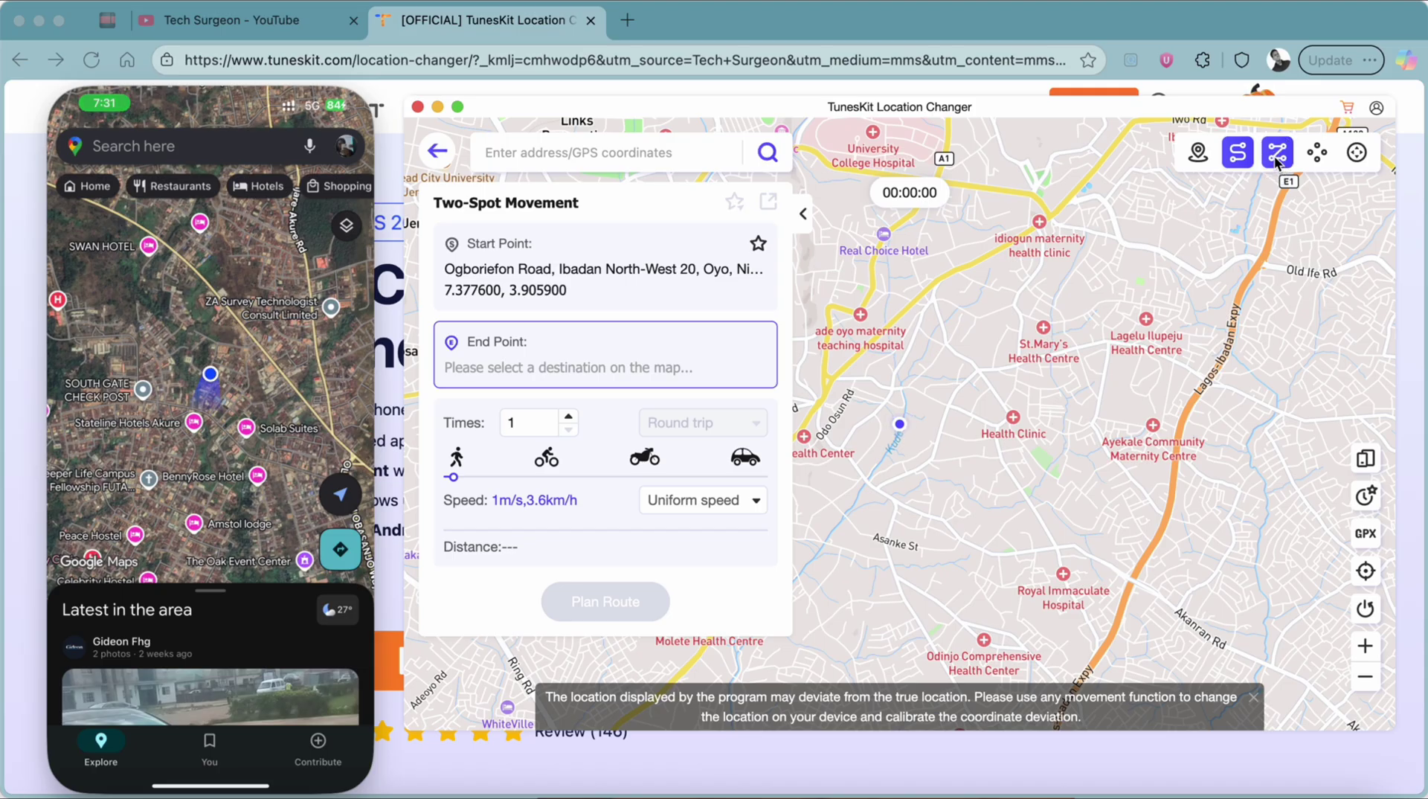
# Step: Try the Multi-Spot, Jump Teleport and Teleport modes, ending in Two-Spot Movement
pyautogui.click(1274, 155)
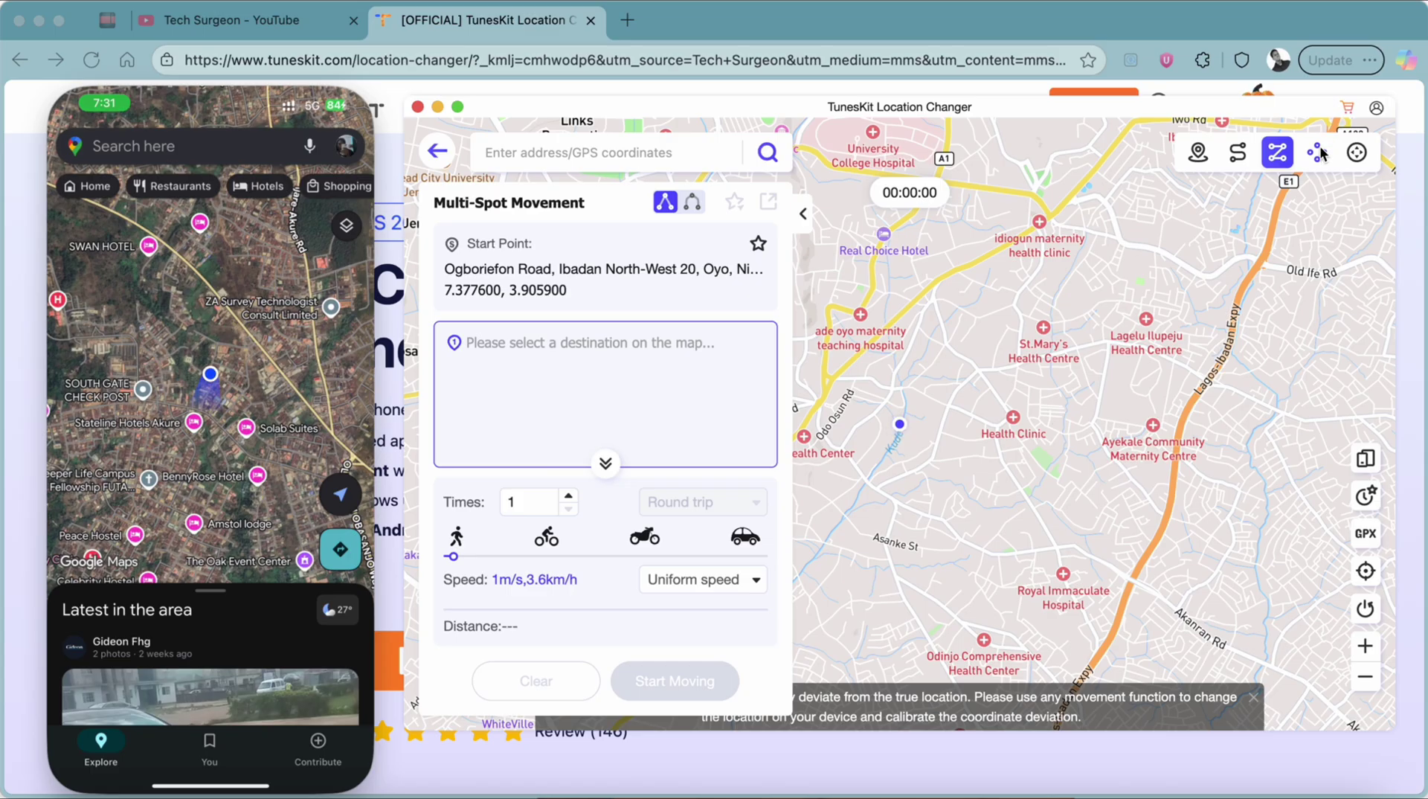
pyautogui.click(1316, 153)
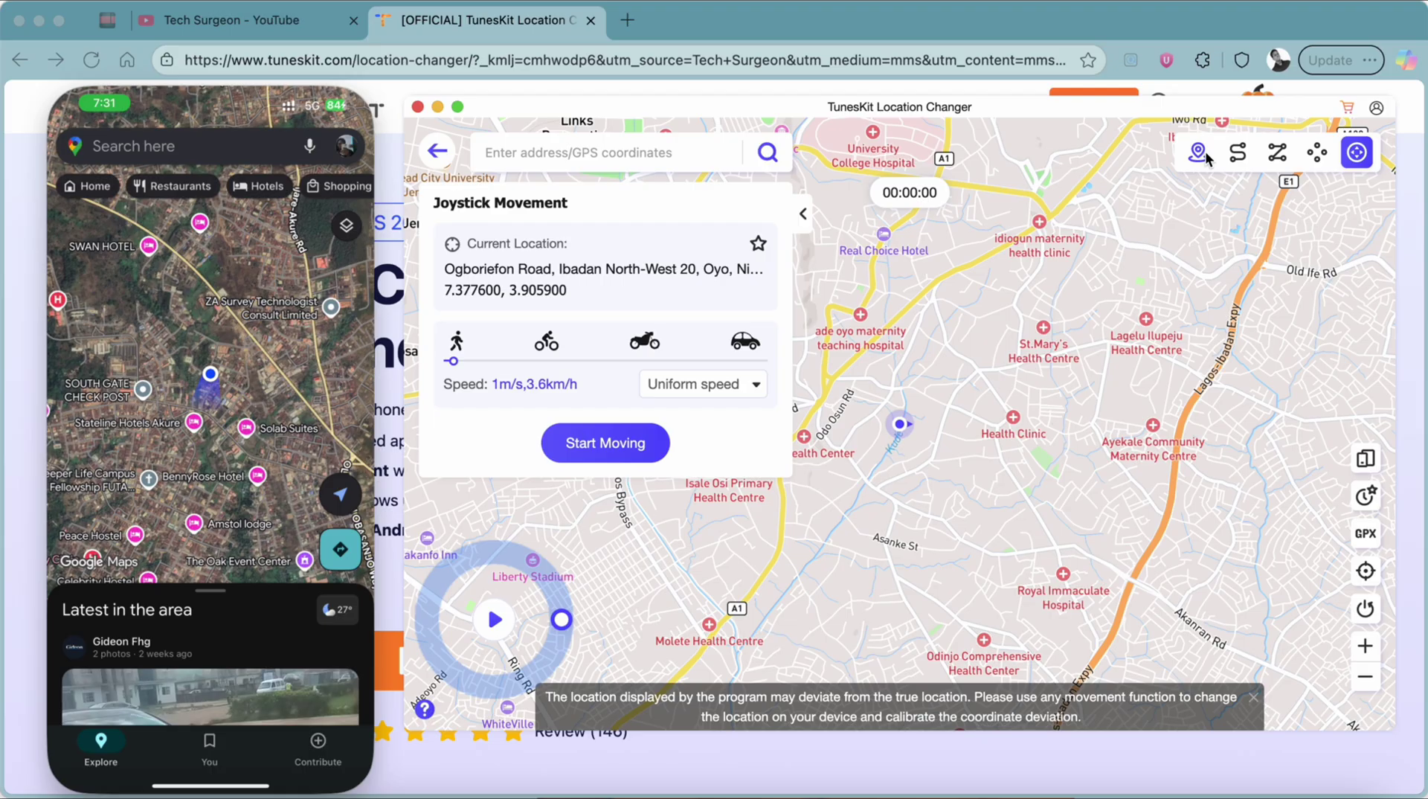
pyautogui.click(1201, 158)
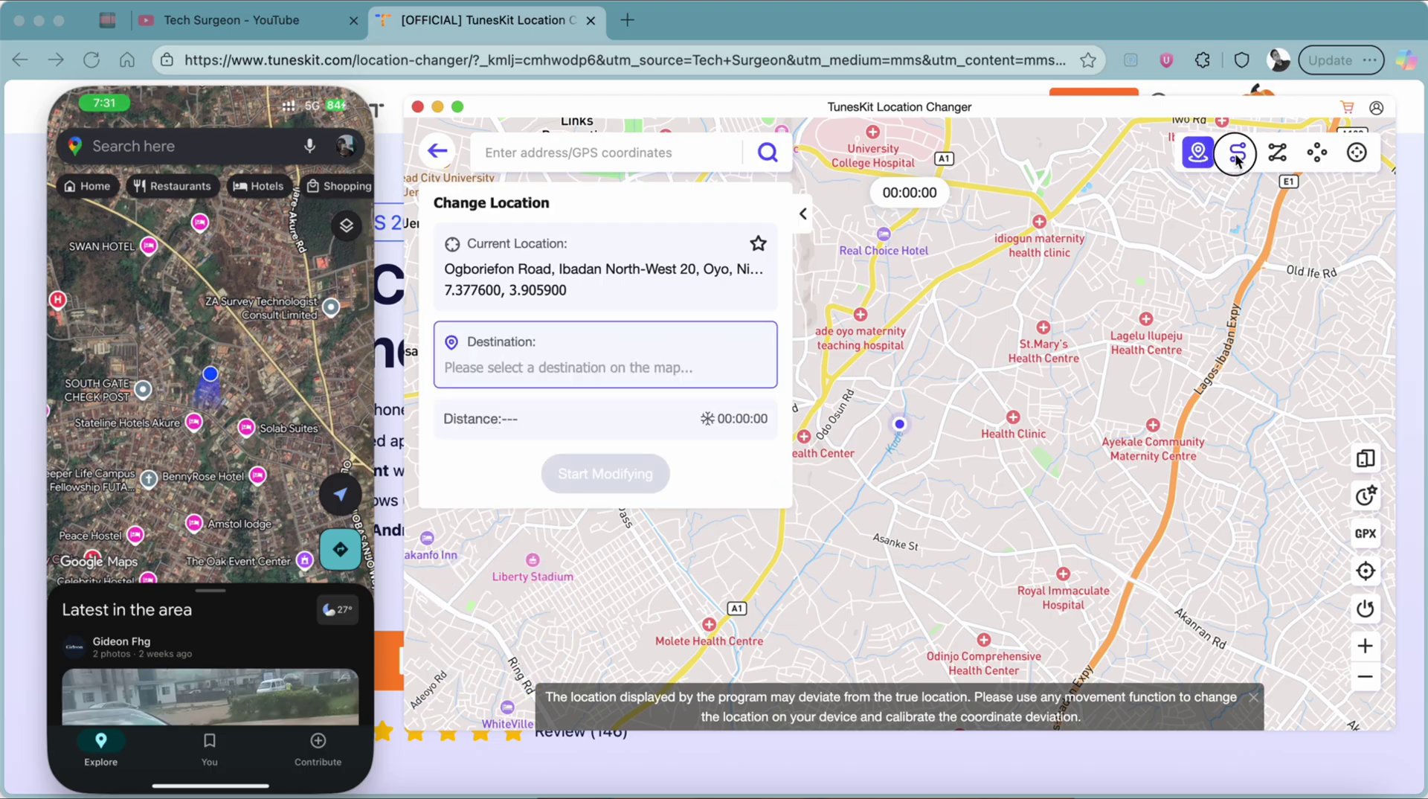
pyautogui.click(1232, 159)
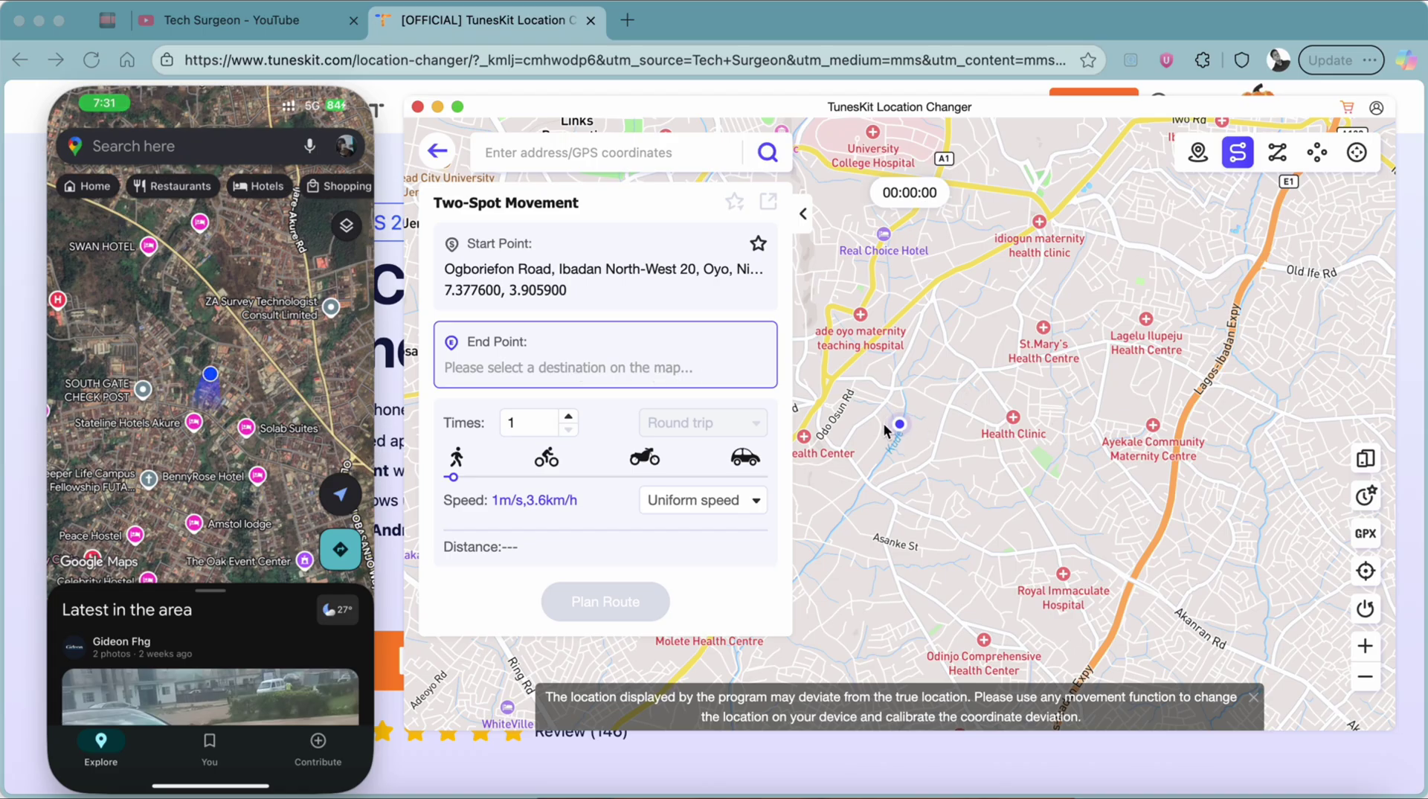
# Step: Set the end point, raise speed to 9.6m/s (cycling), and plan three 613.90m routes
pyautogui.scroll(3, 884, 424)
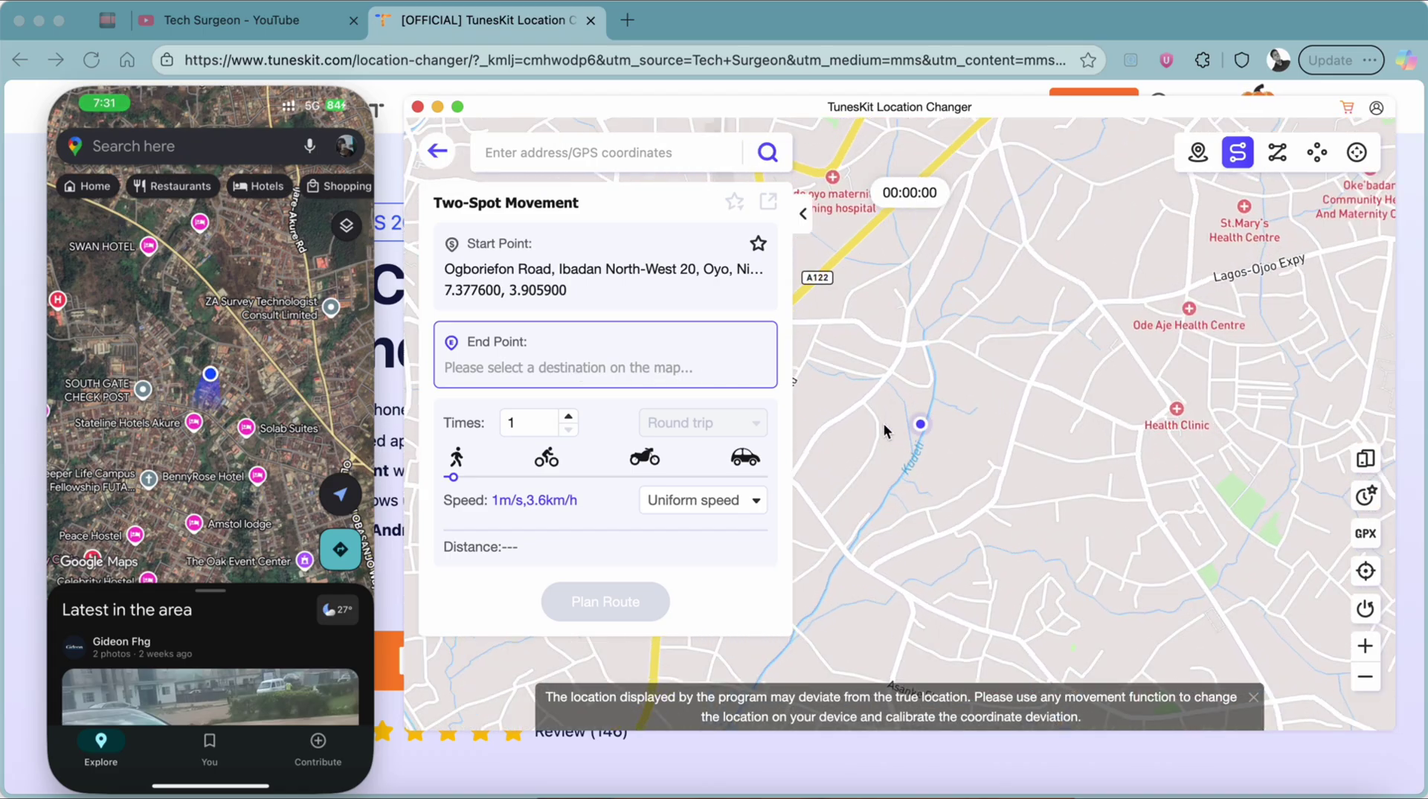
pyautogui.scroll(2, 888, 427)
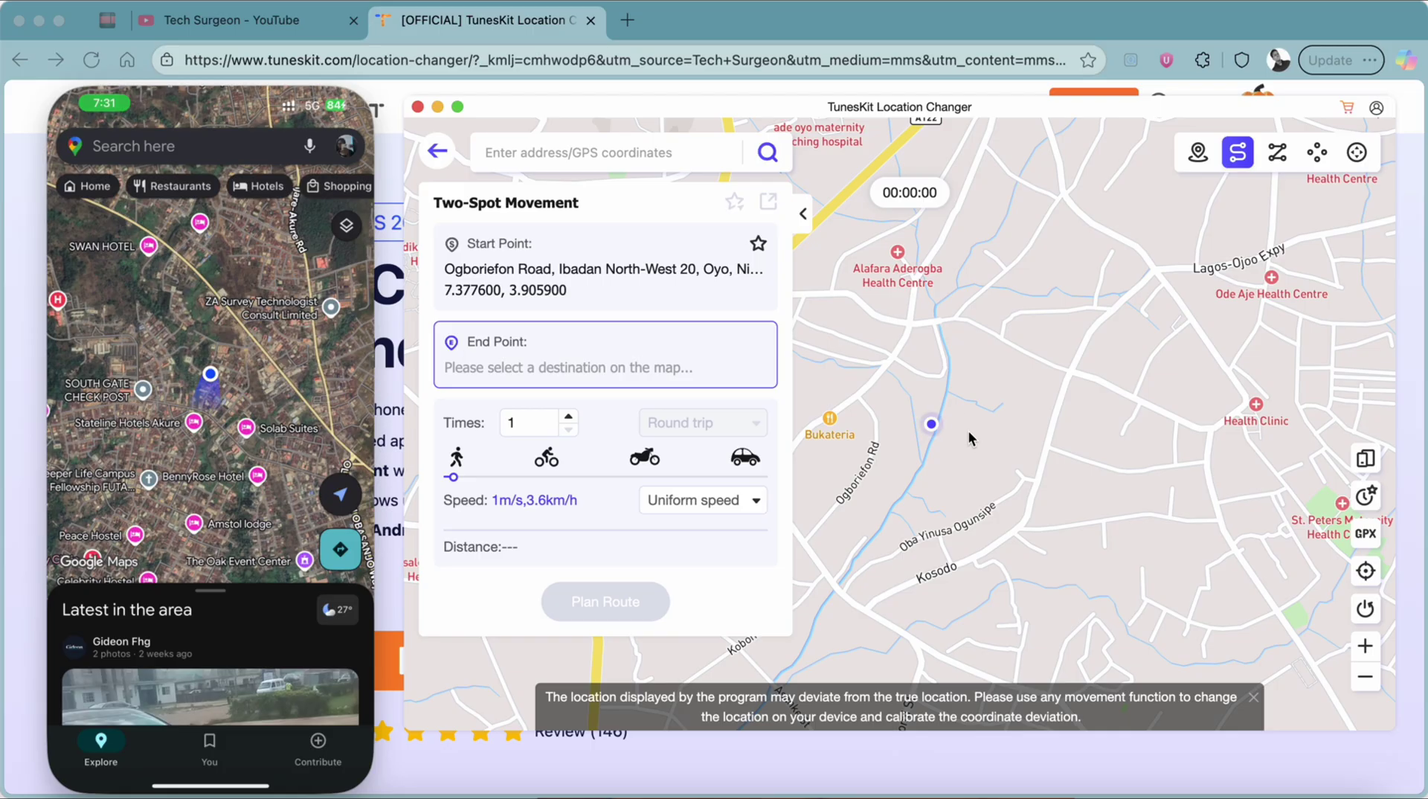
pyautogui.click(925, 283)
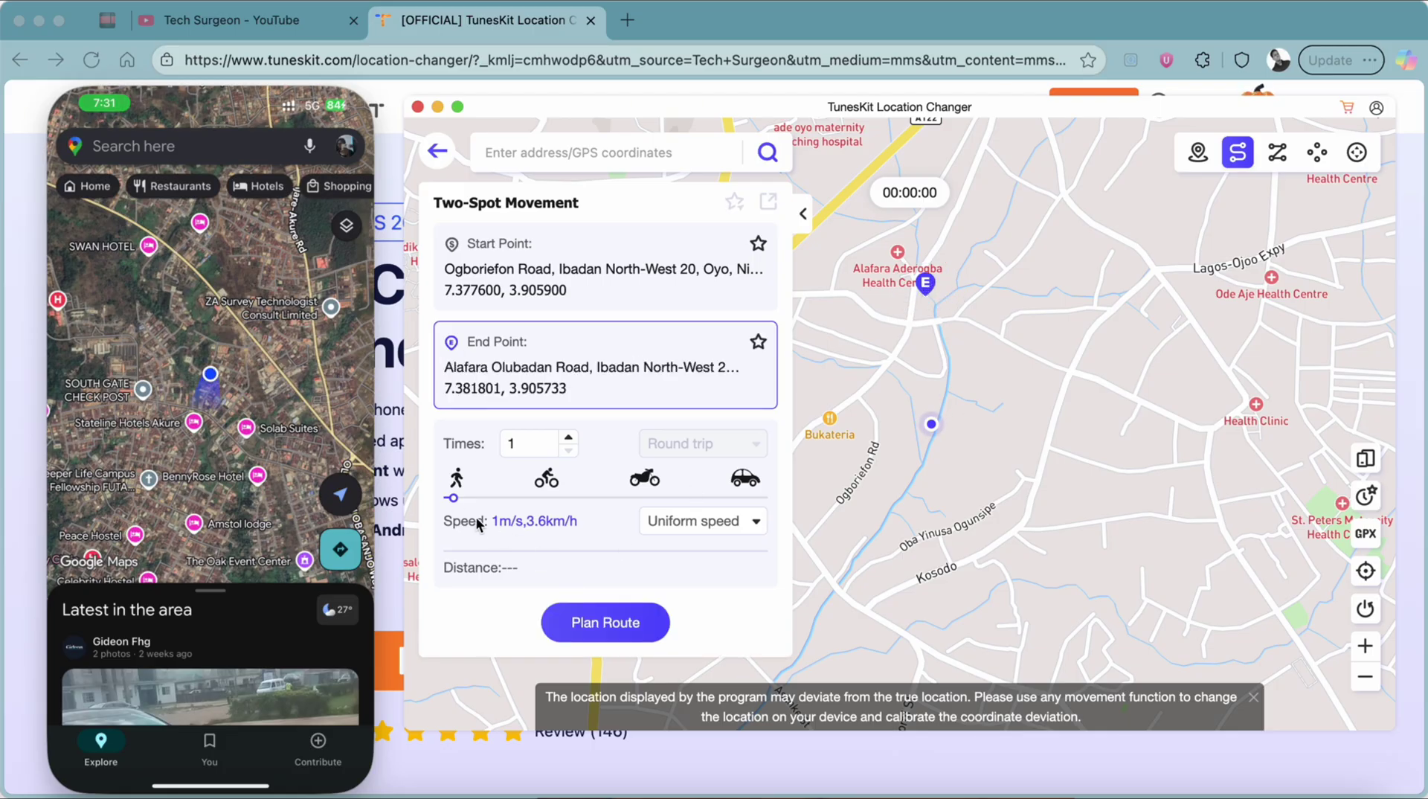
pyautogui.moveTo(453, 502); pyautogui.dragTo(547, 504)
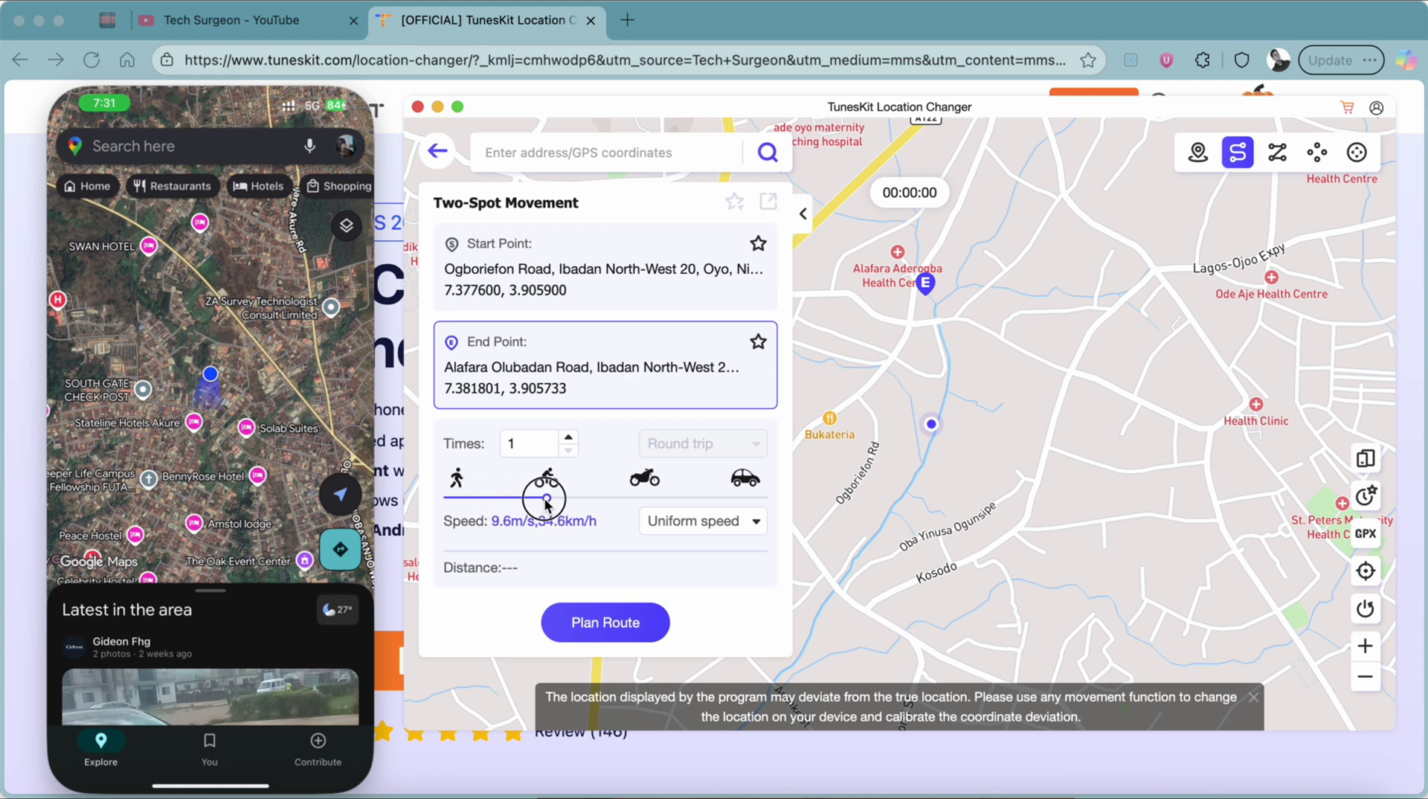
pyautogui.click(595, 620)
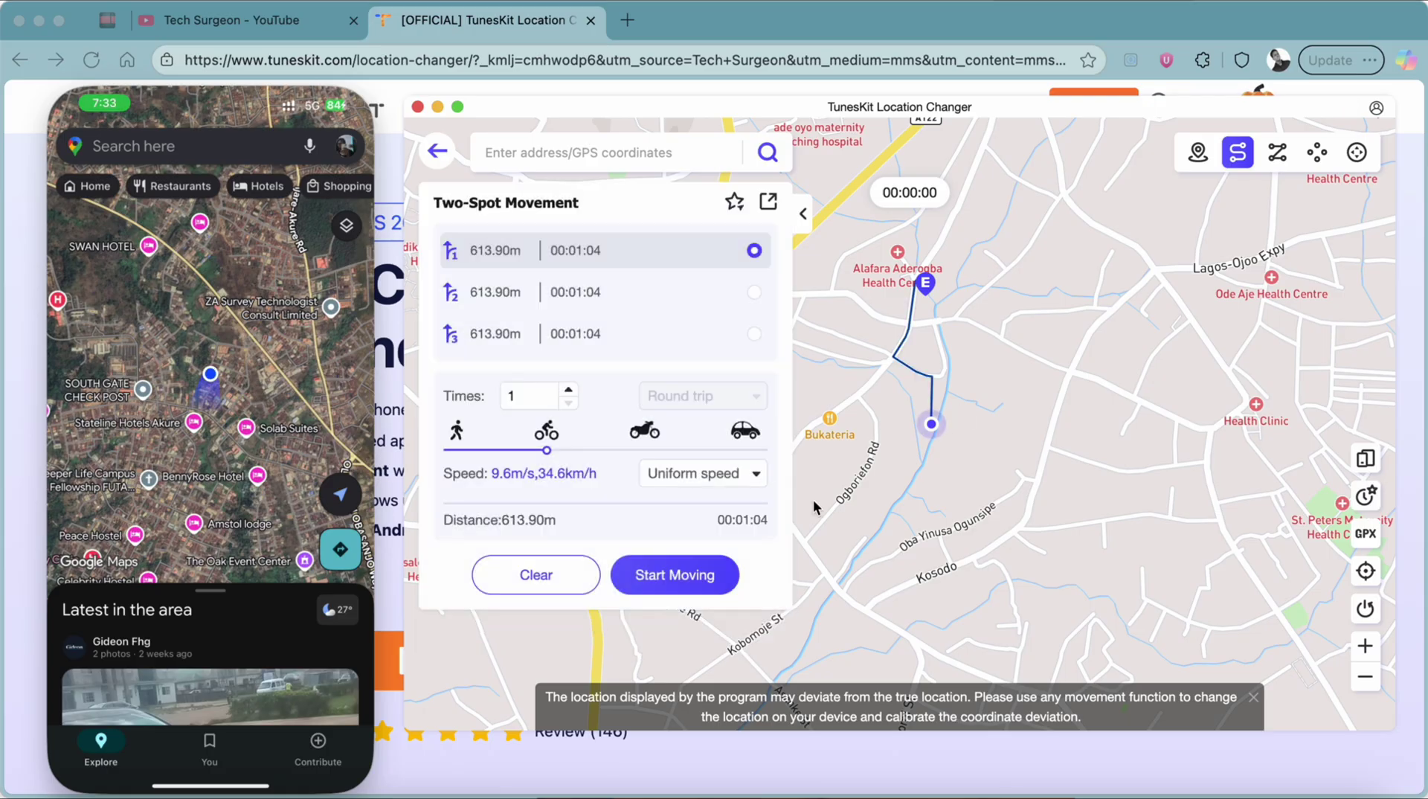
# Step: Move along the route, then stop partway at 7.379273, 3.905282 on Alafara Olubadan Road
pyautogui.click(677, 577)
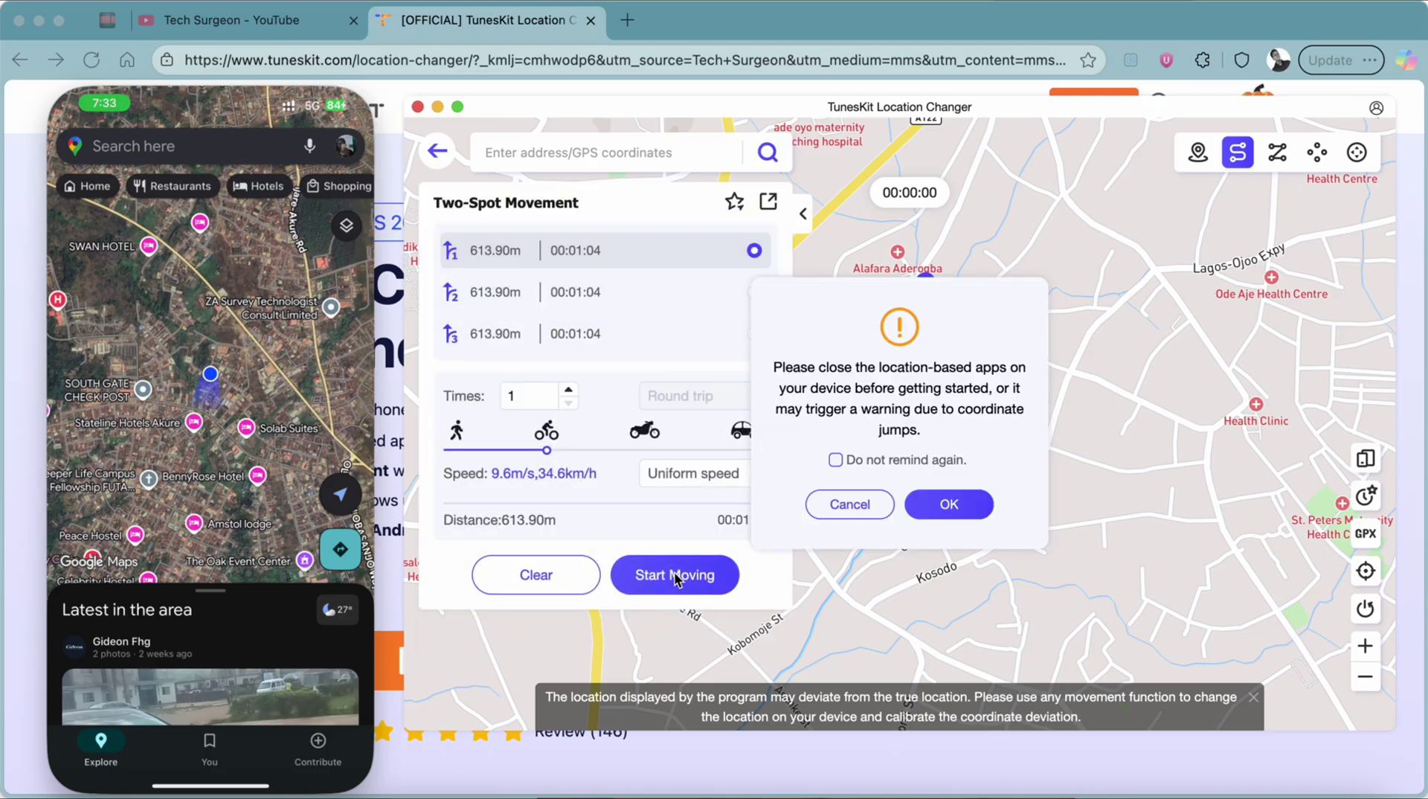
pyautogui.click(934, 502)
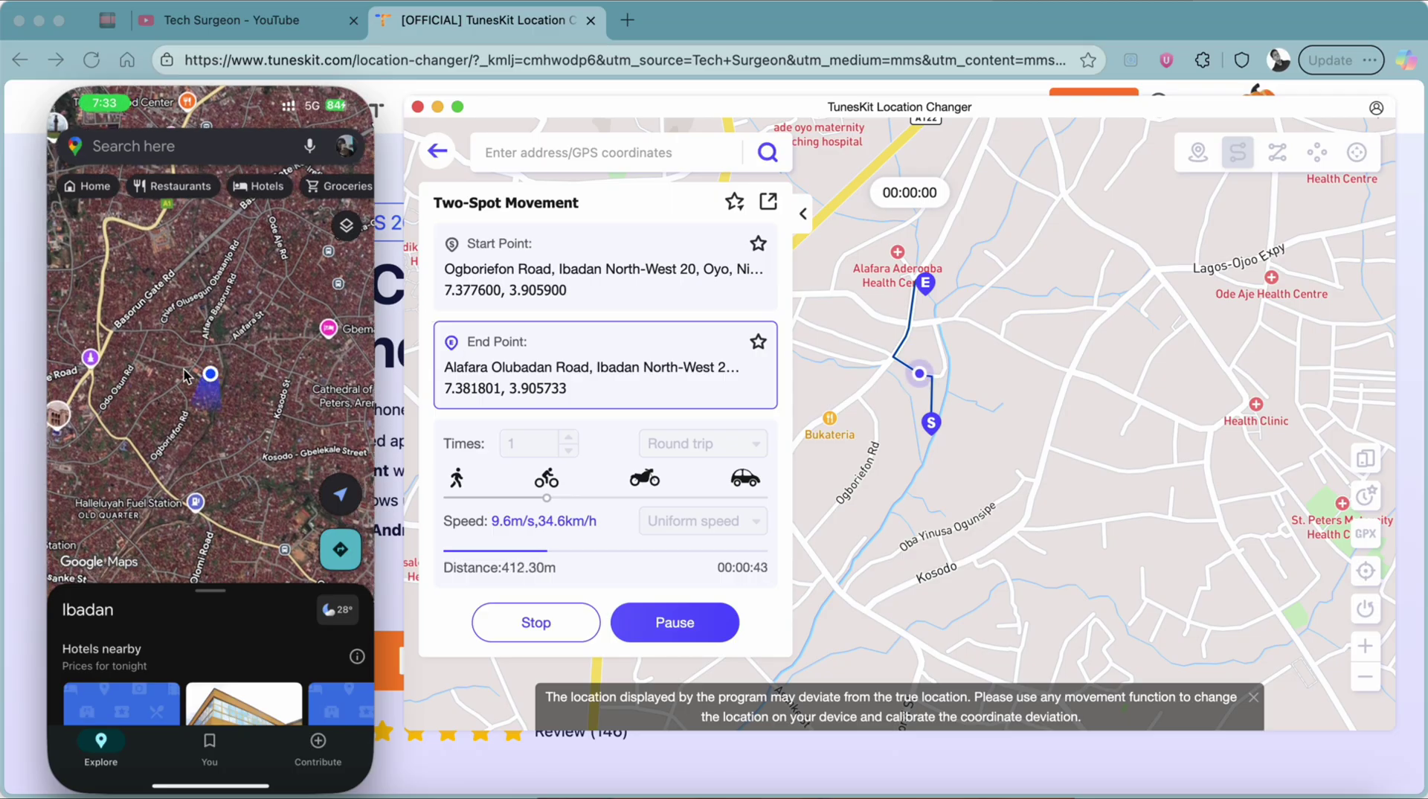
pyautogui.click(550, 624)
pyautogui.click(948, 483)
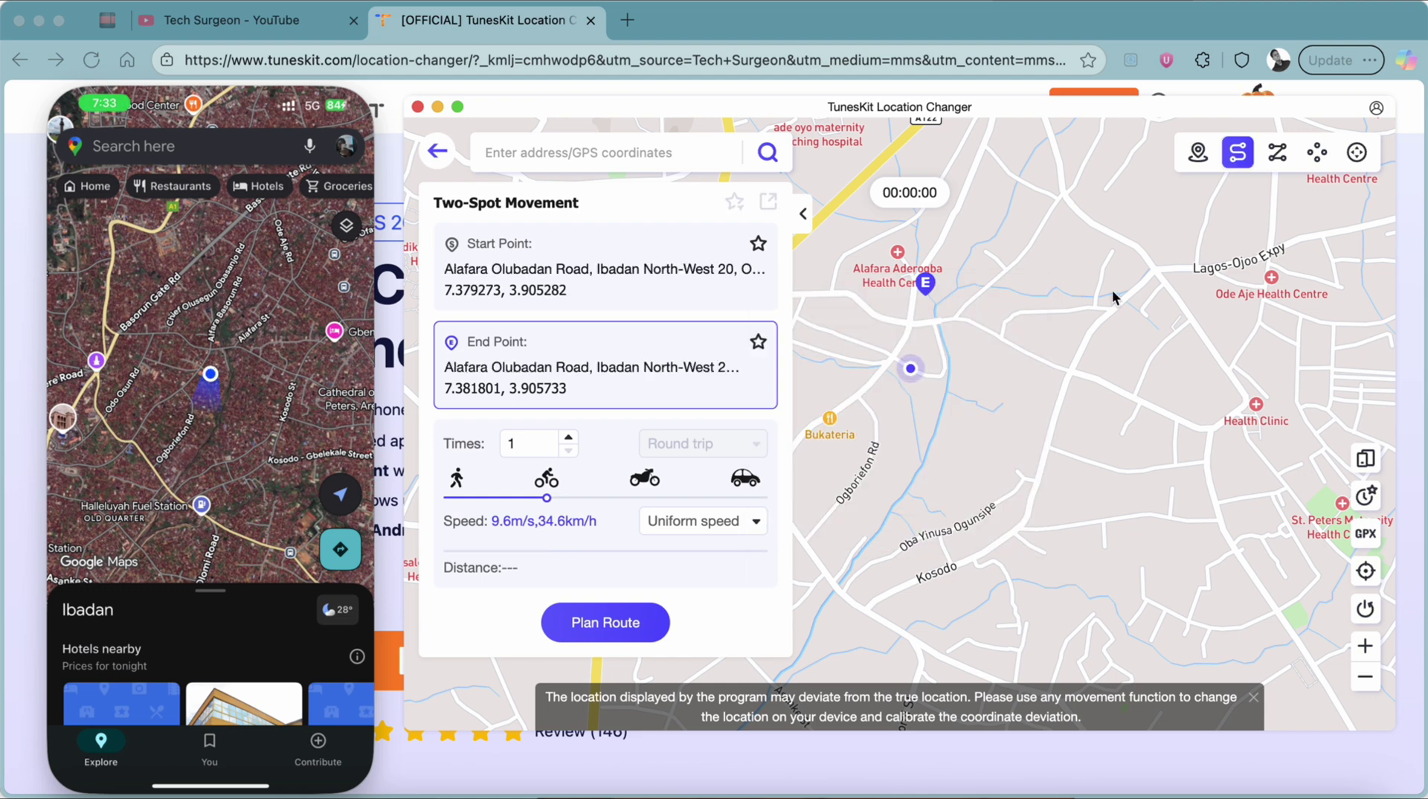
# Step: Build a four-waypoint multi-spot loop (1.45 km) travelling at 17.5 m/s (63 km/h)
pyautogui.click(1279, 154)
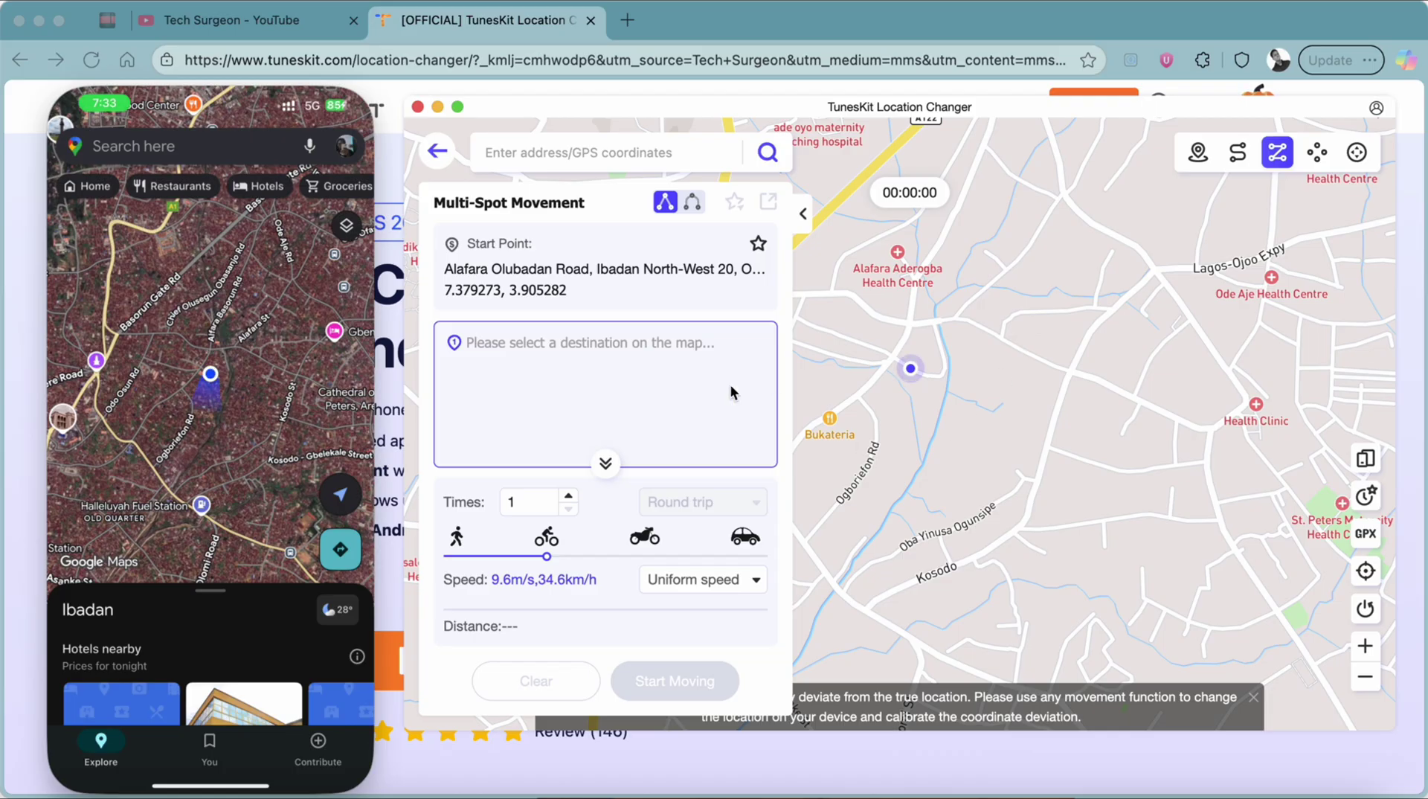
pyautogui.click(934, 301)
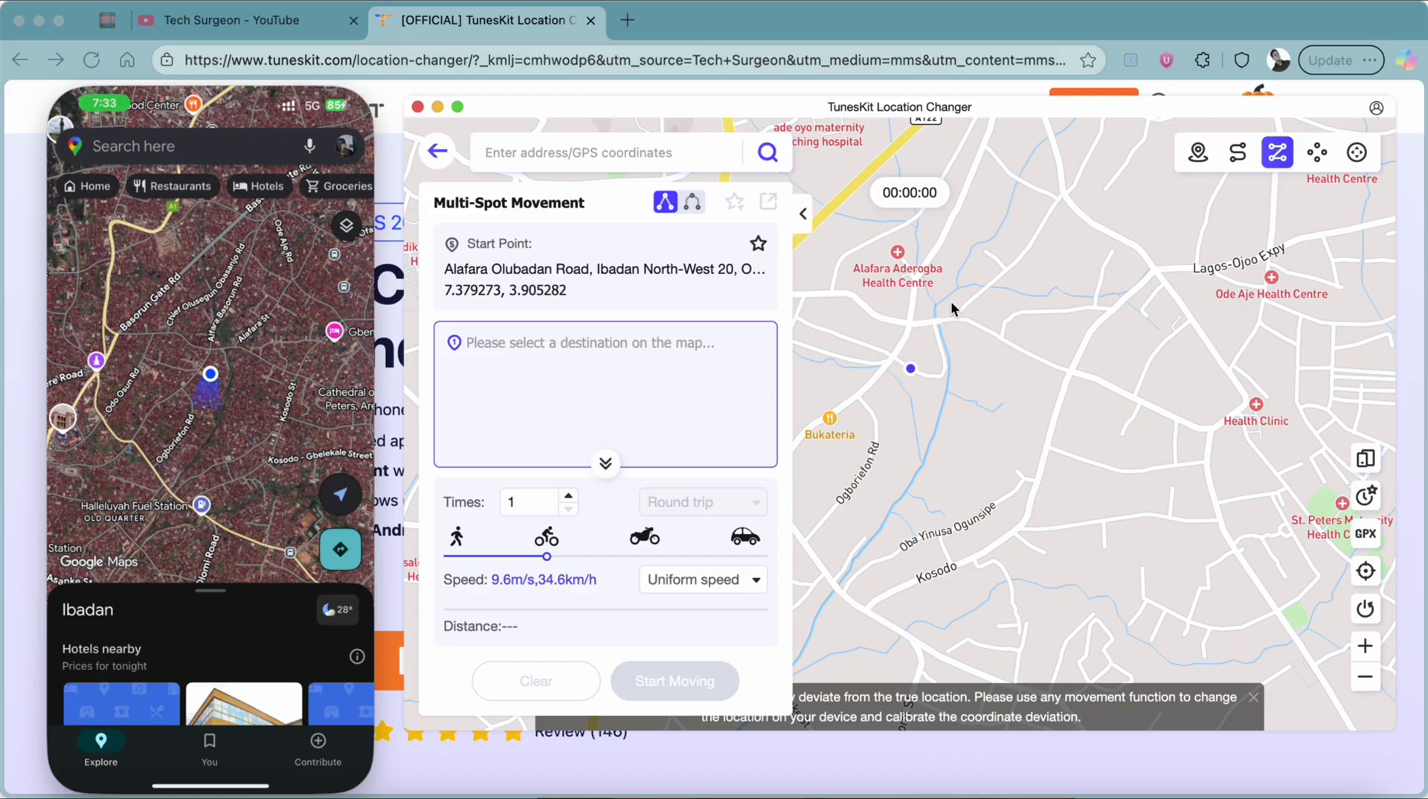
pyautogui.click(1050, 289)
pyautogui.click(1063, 400)
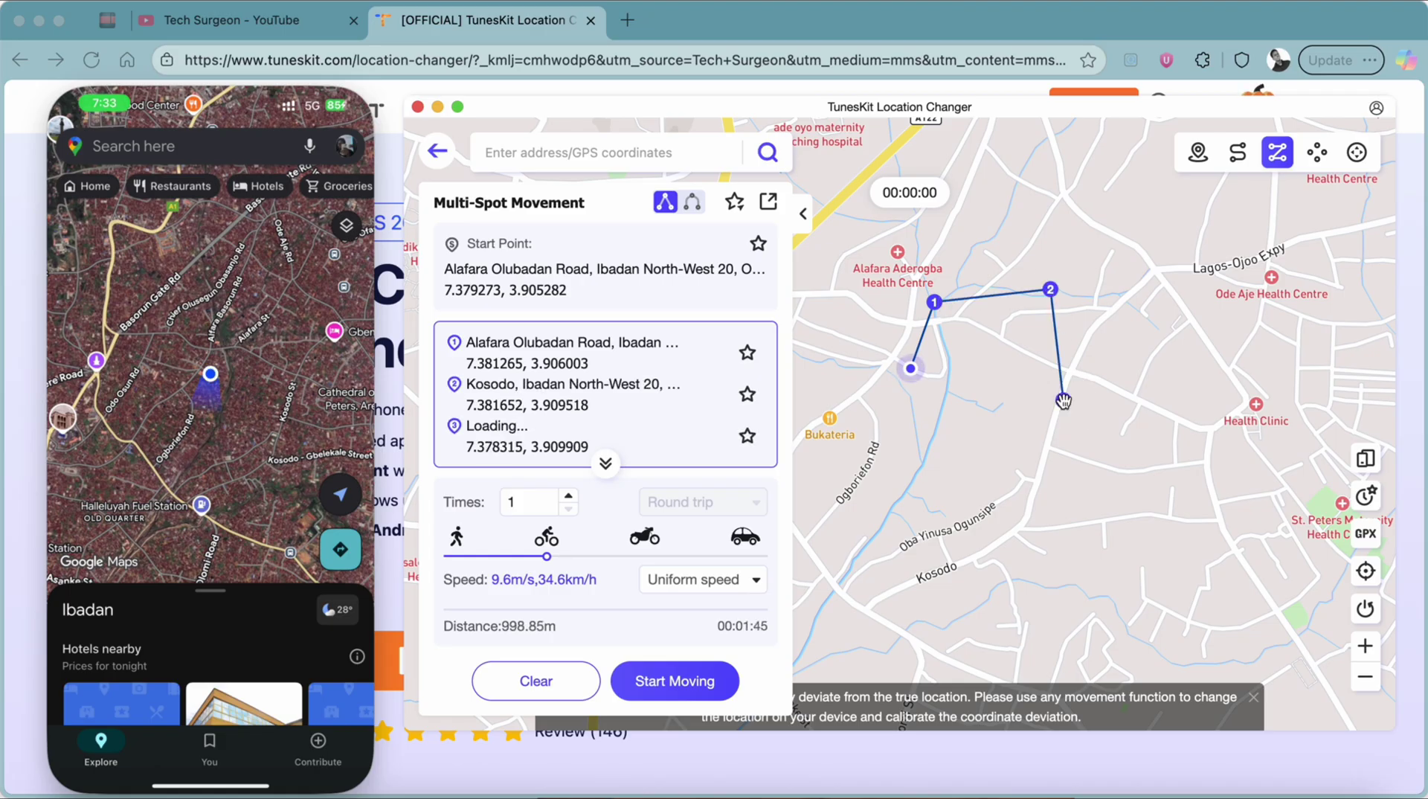
pyautogui.click(931, 430)
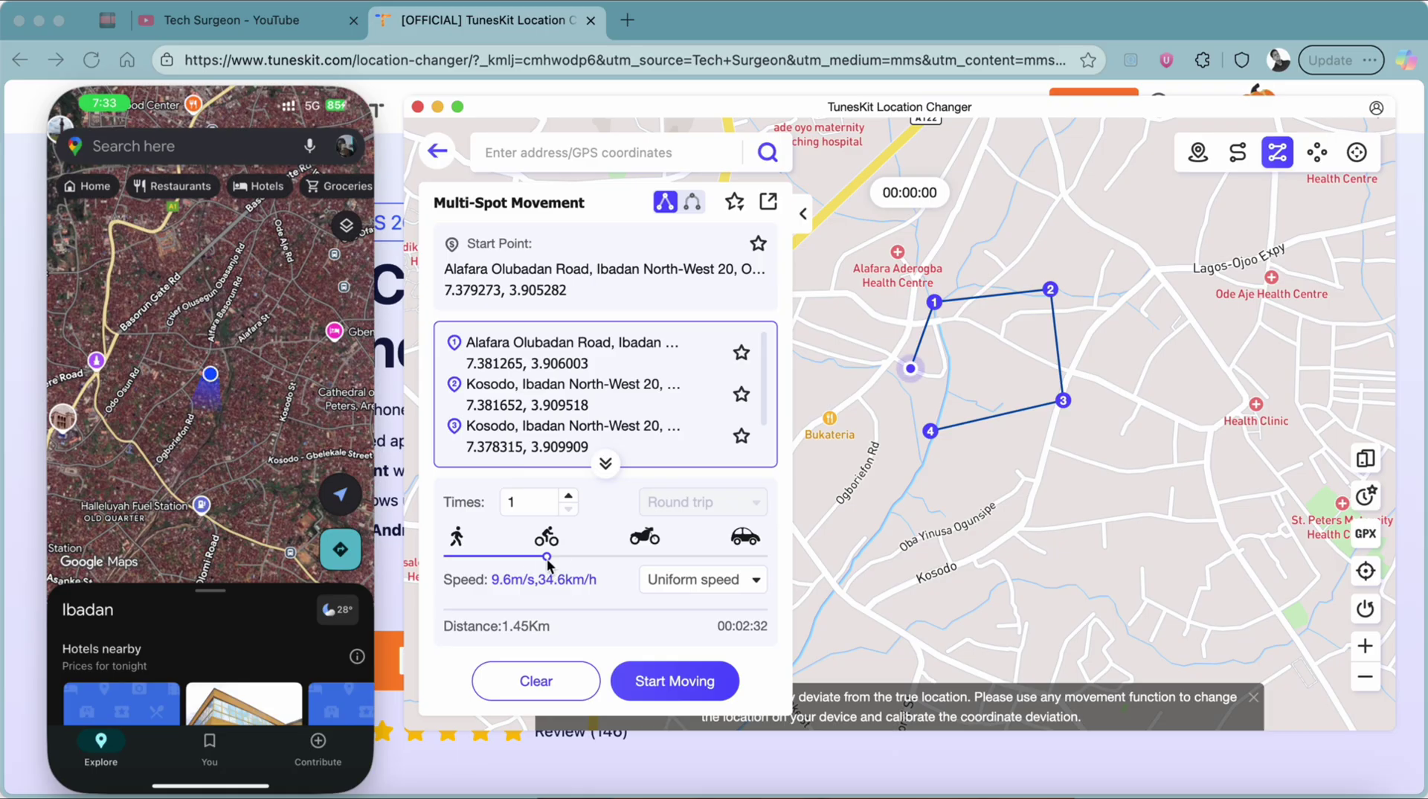
pyautogui.moveTo(547, 559); pyautogui.dragTo(632, 563)
pyautogui.click(666, 695)
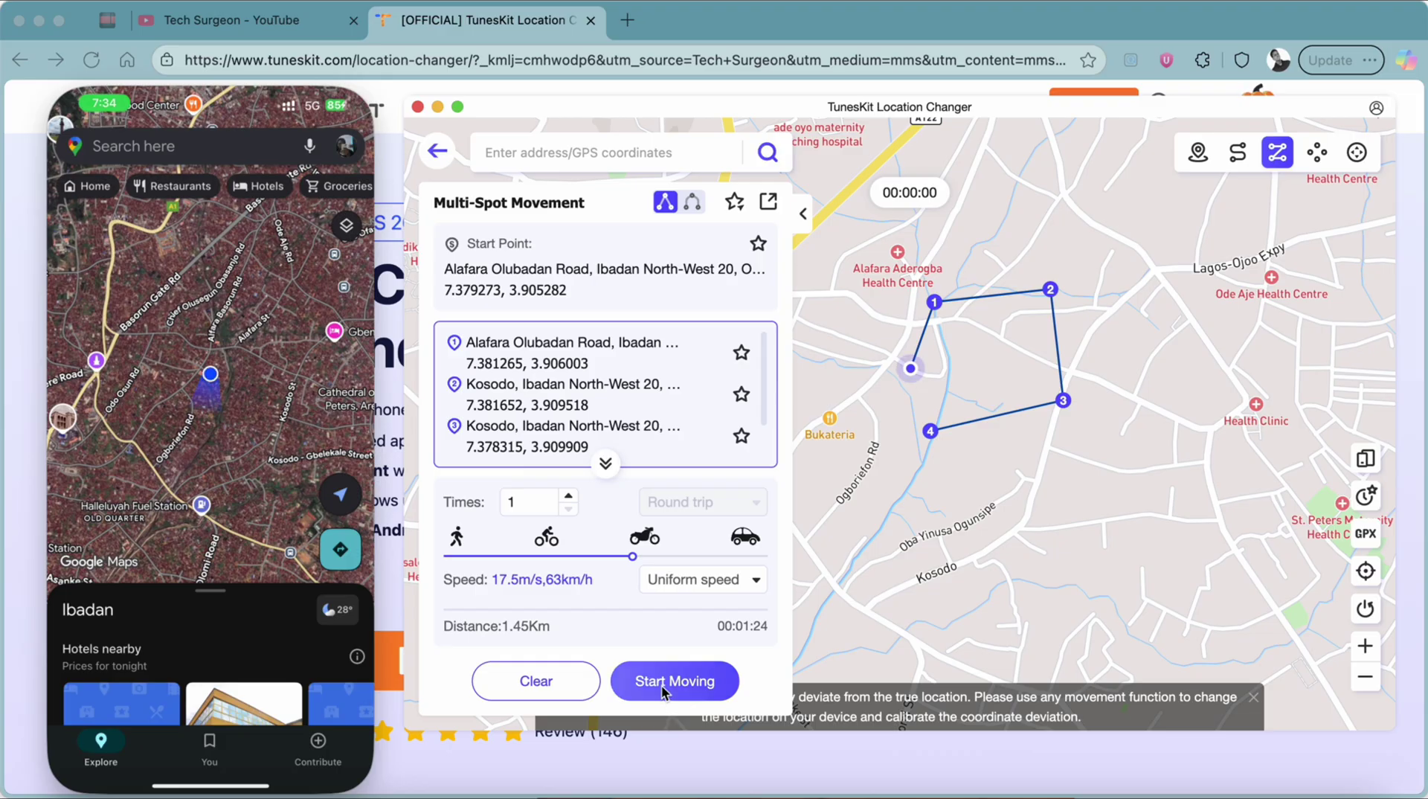
# Step: Run the four-point route past the warning, then stop it partway and confirm ending
pyautogui.click(664, 691)
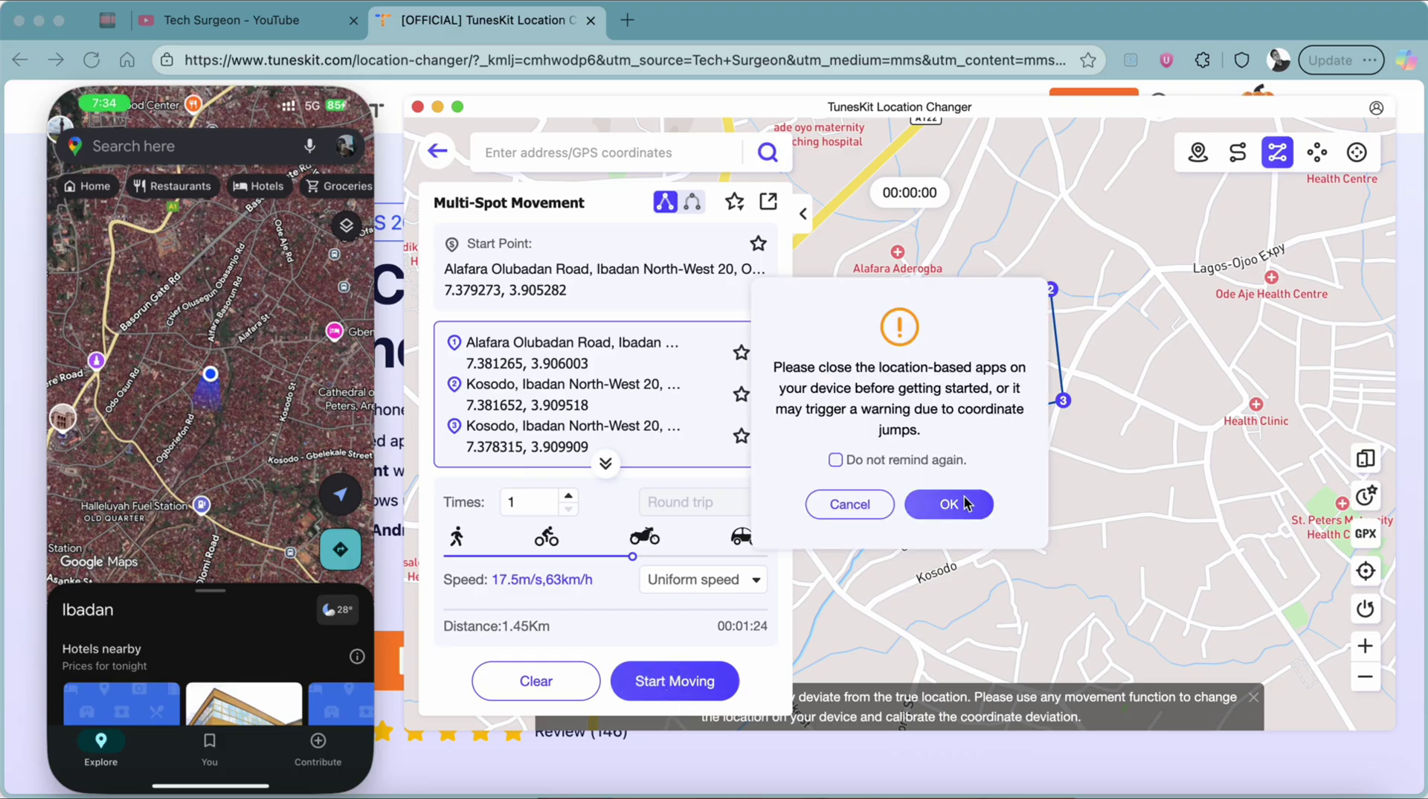
pyautogui.click(964, 504)
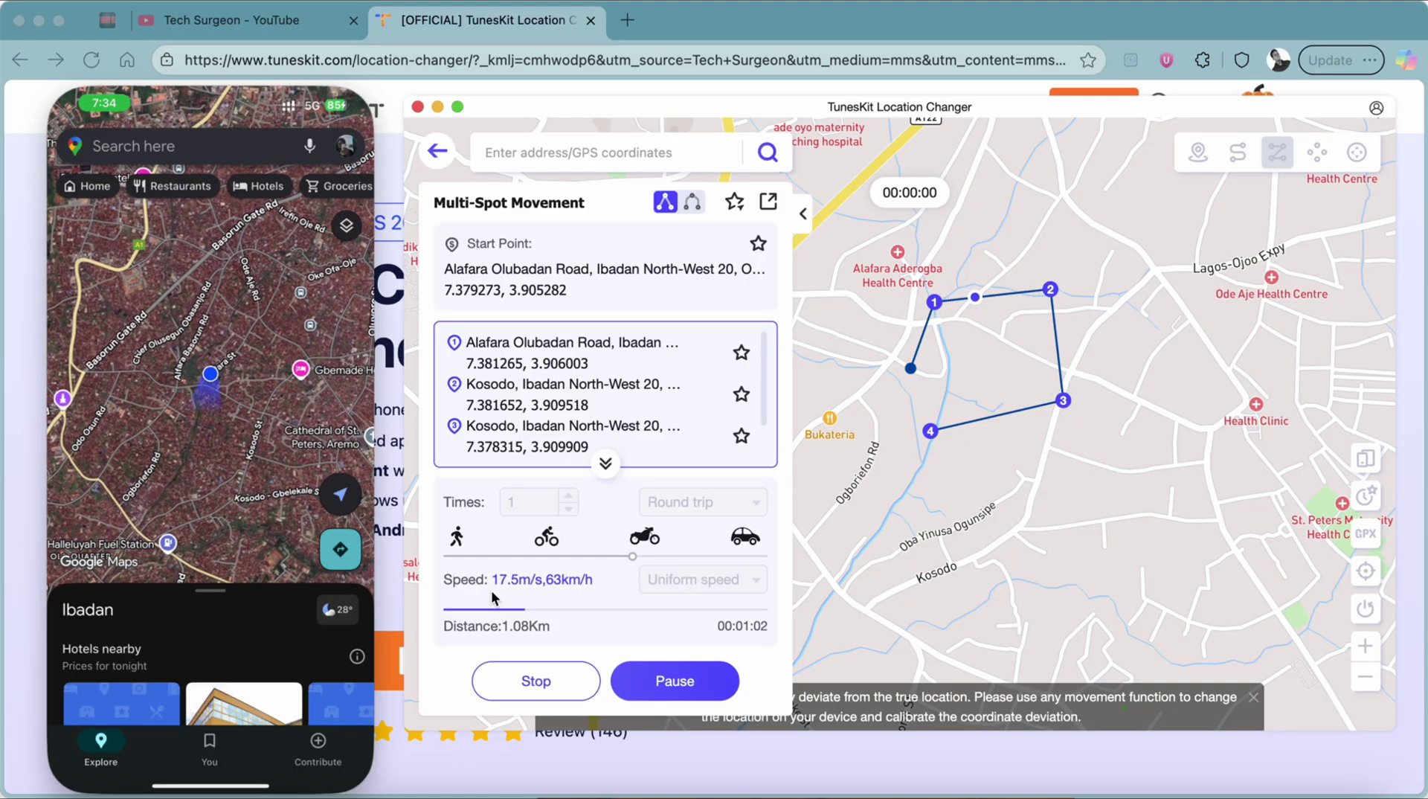
pyautogui.click(522, 682)
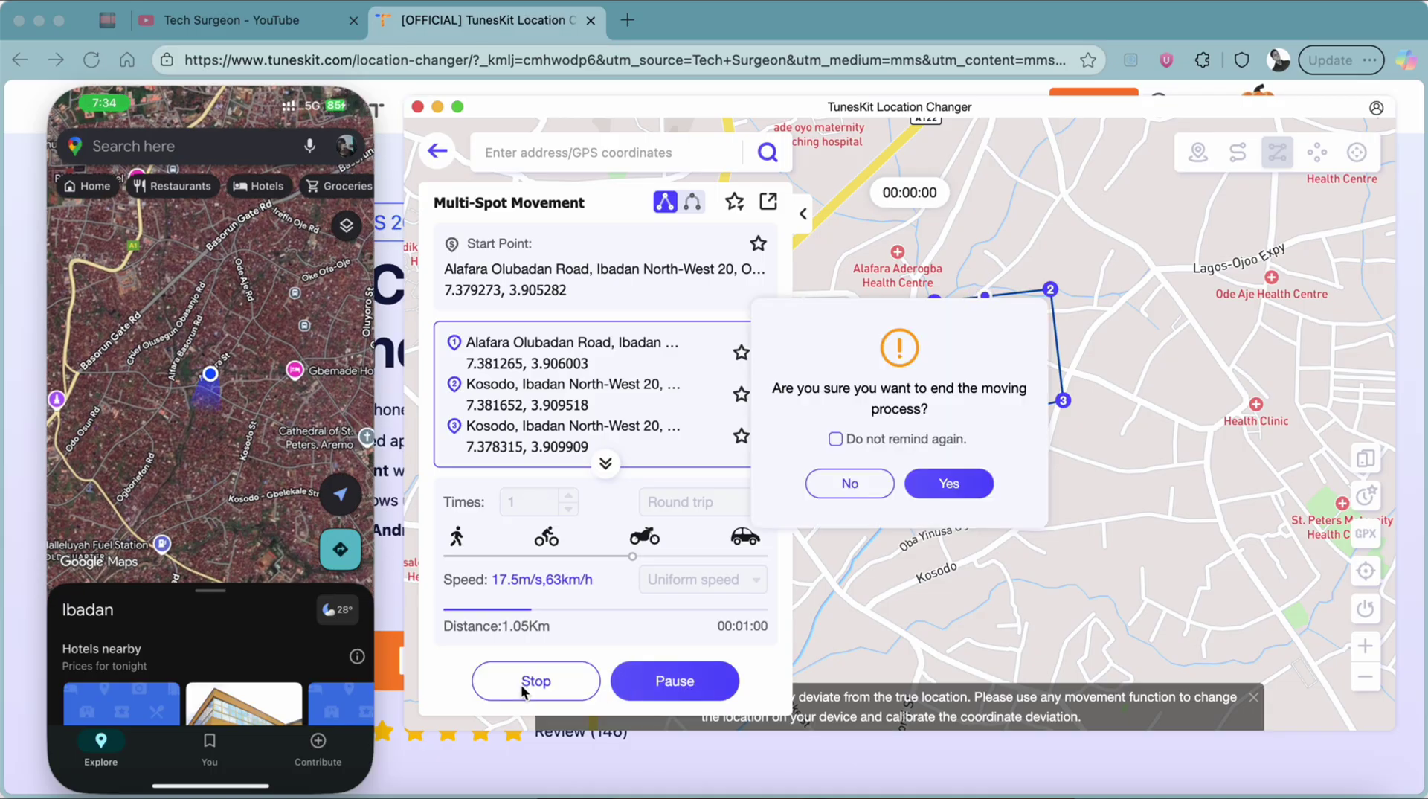
pyautogui.click(931, 489)
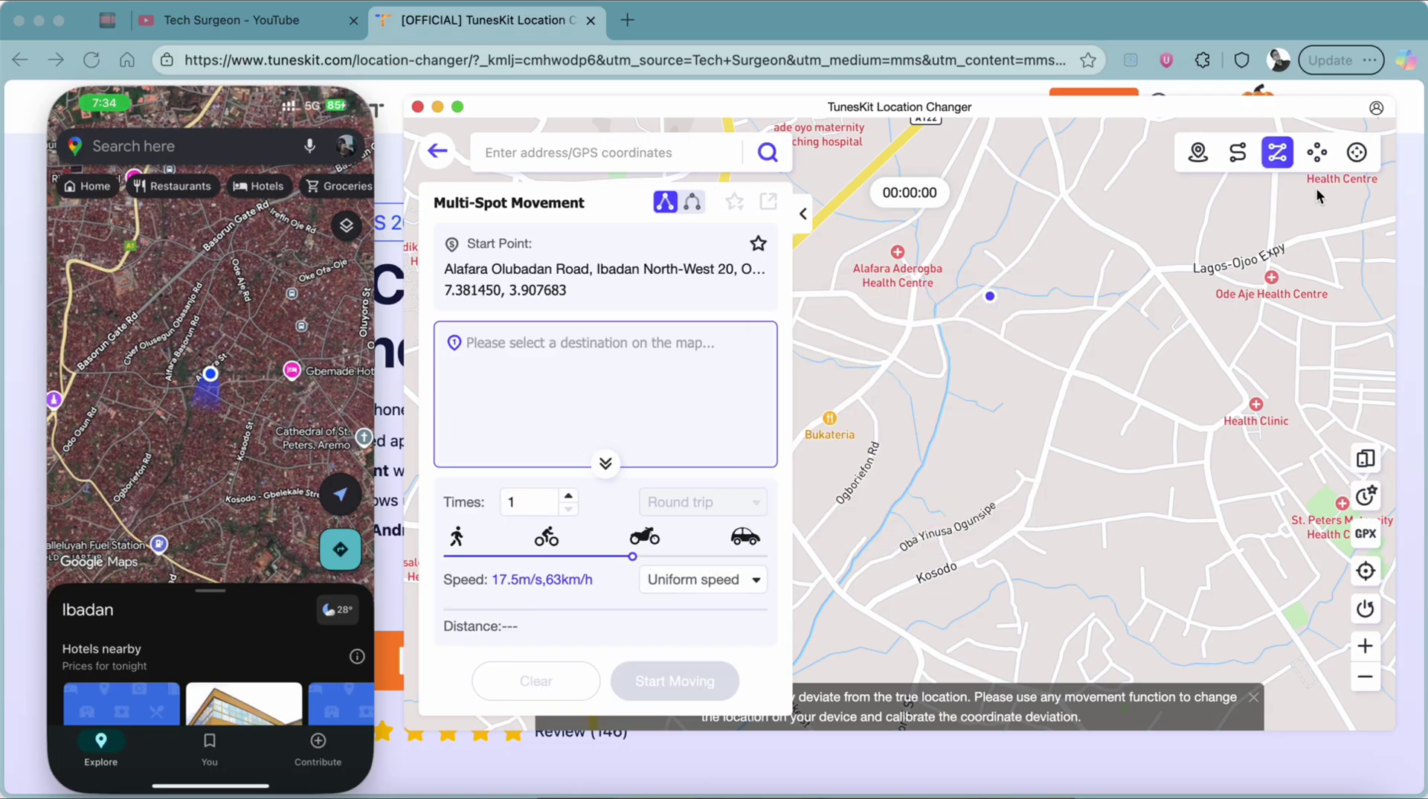
# Step: Jump-teleport to the Health Clinic spot on Lagos-Ojoo Expressway, disabling future reminders
pyautogui.click(1318, 155)
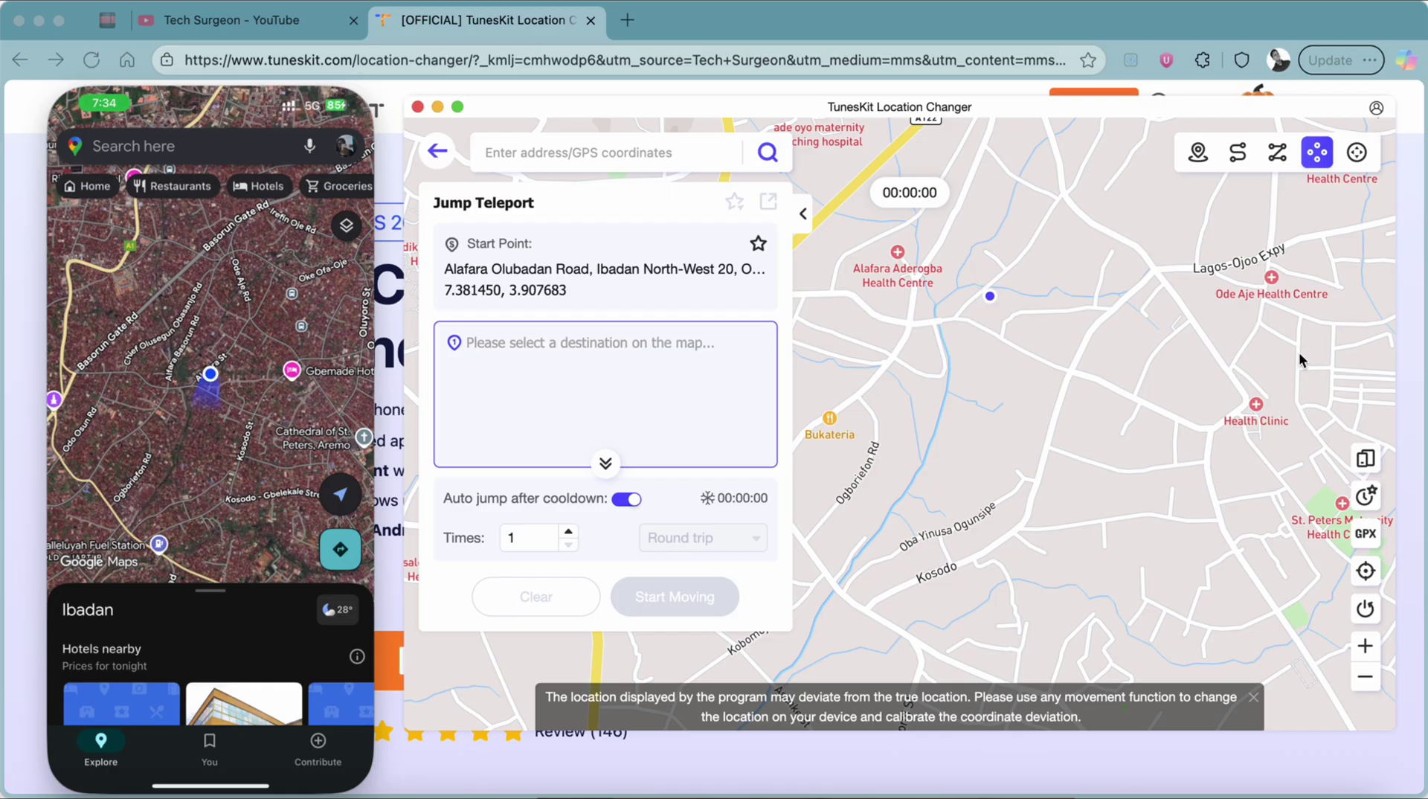
pyautogui.click(1258, 415)
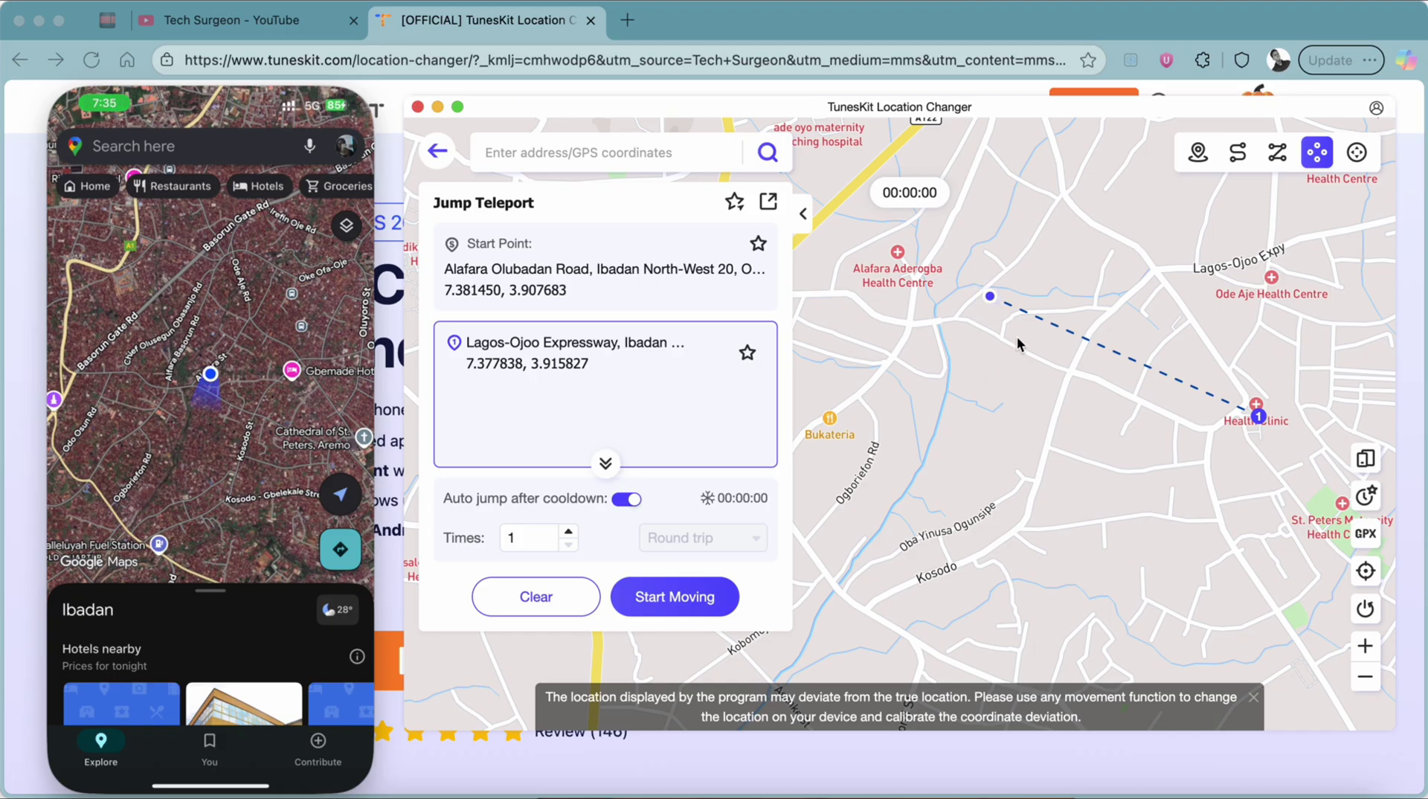
pyautogui.click(658, 598)
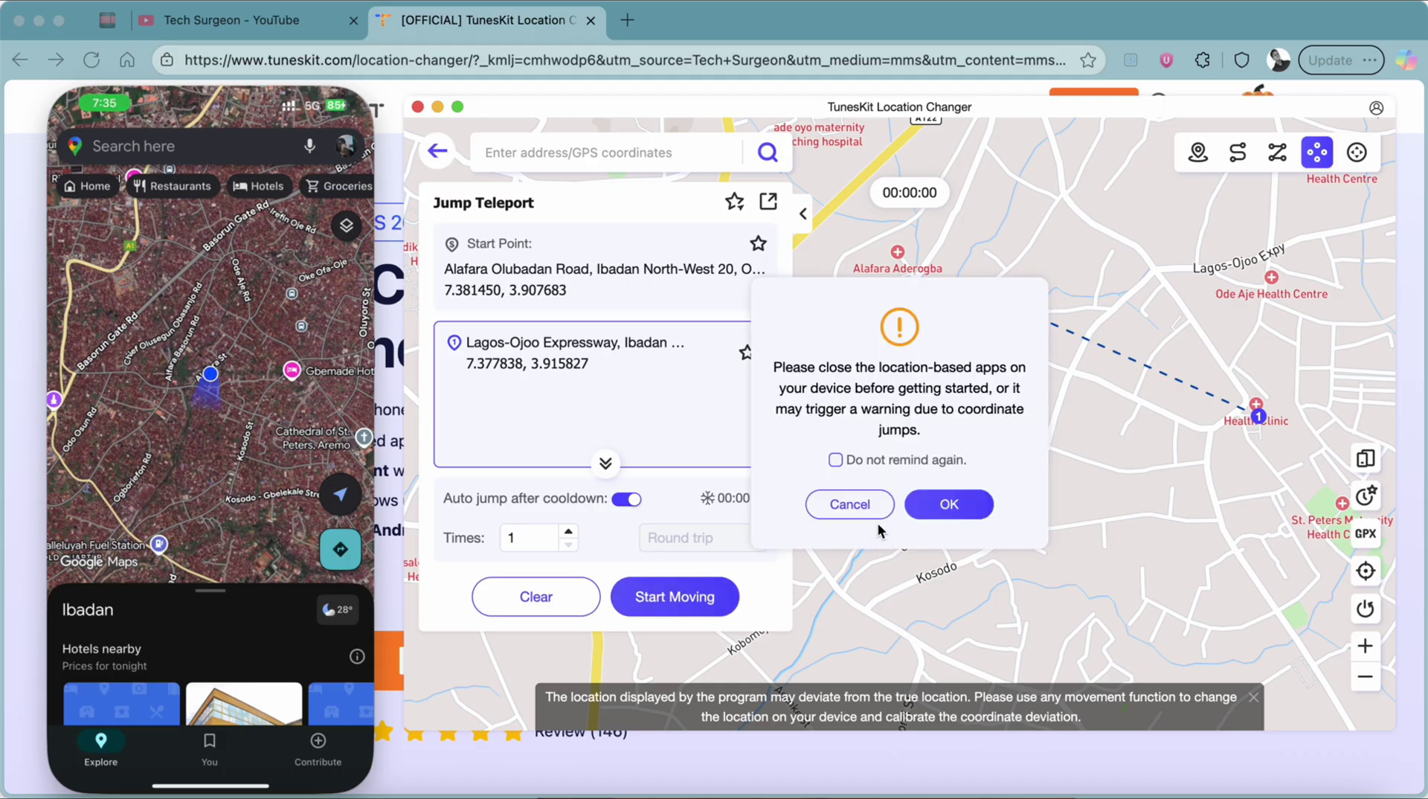
pyautogui.click(834, 461)
pyautogui.click(949, 503)
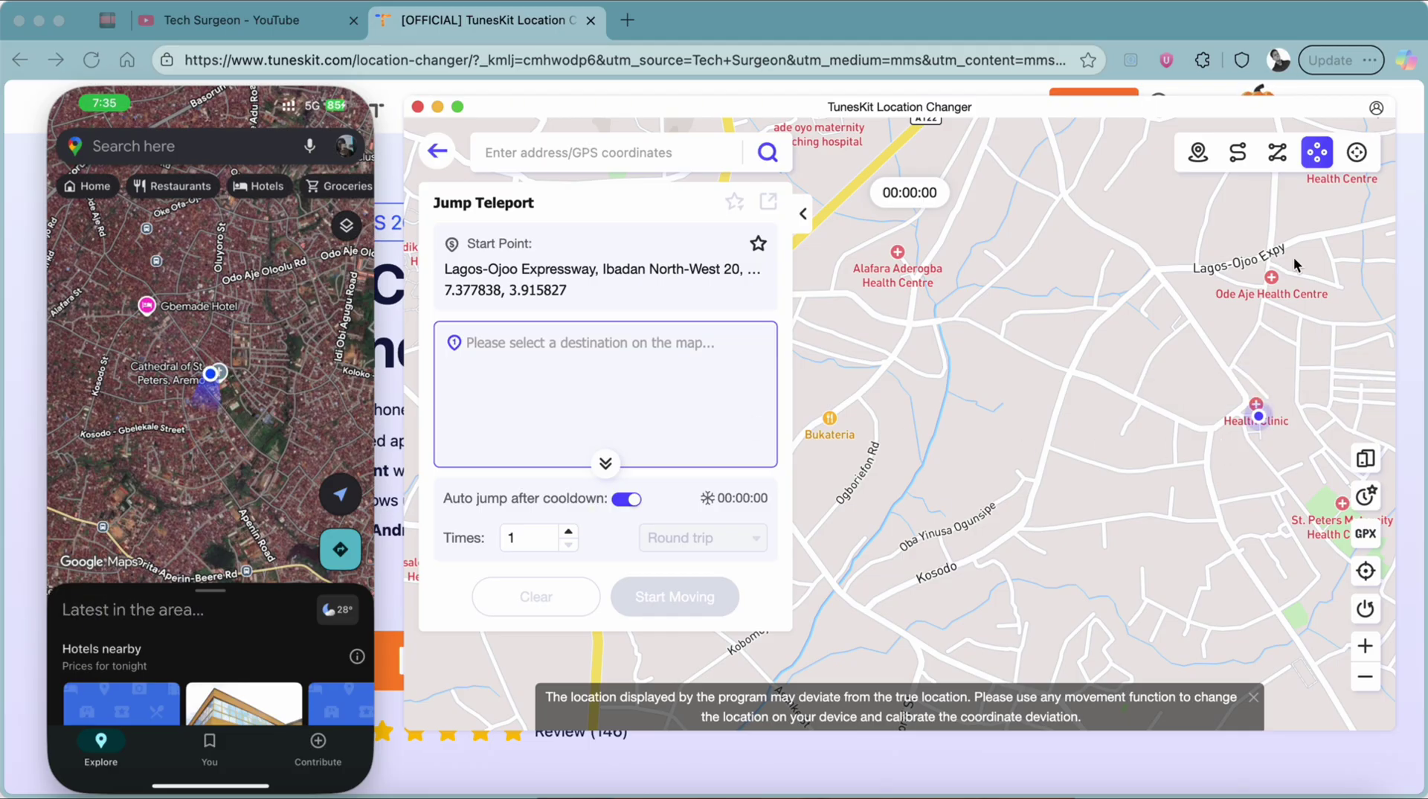
# Step: Switch to Joystick Movement and start continuous movement at 17.5 m/s
pyautogui.click(1357, 152)
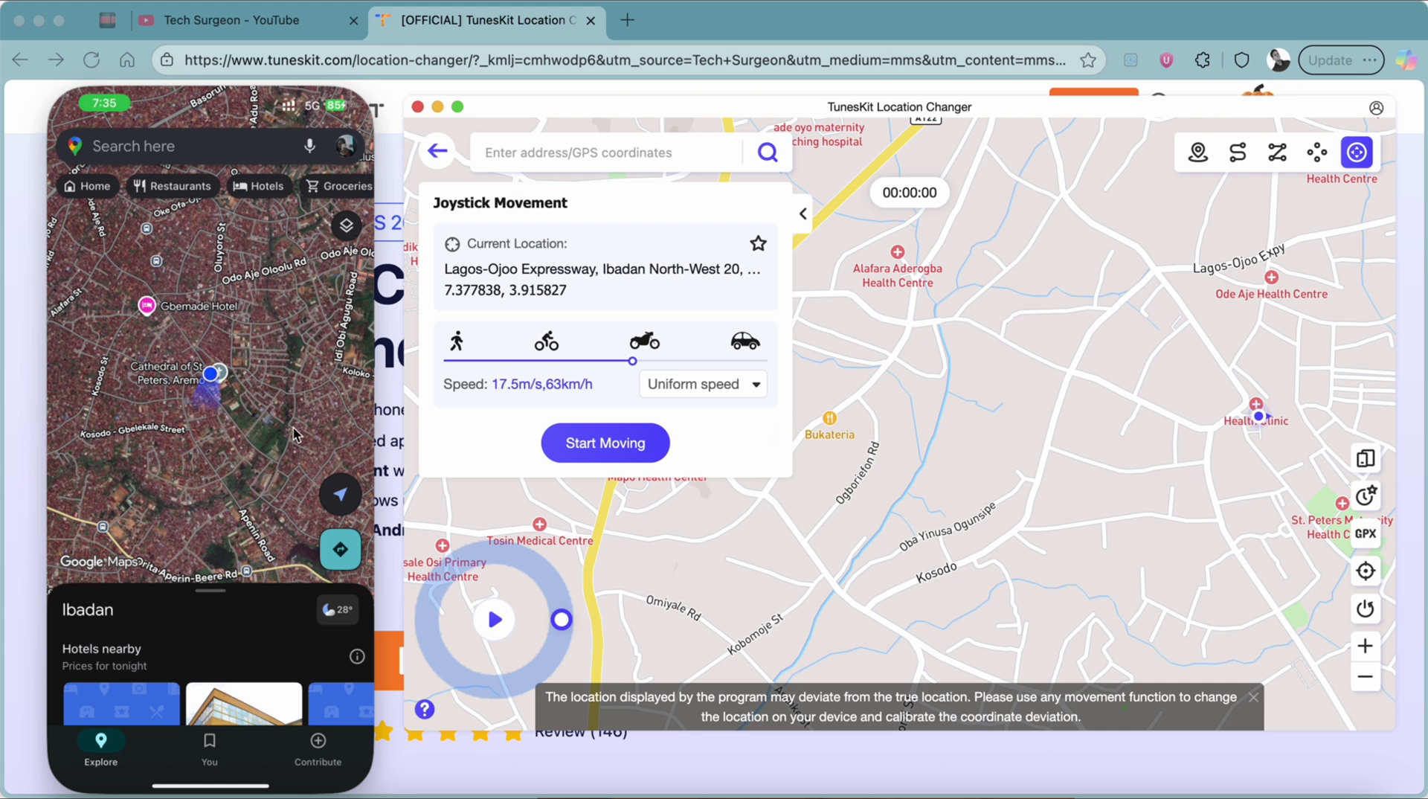
pyautogui.click(632, 362)
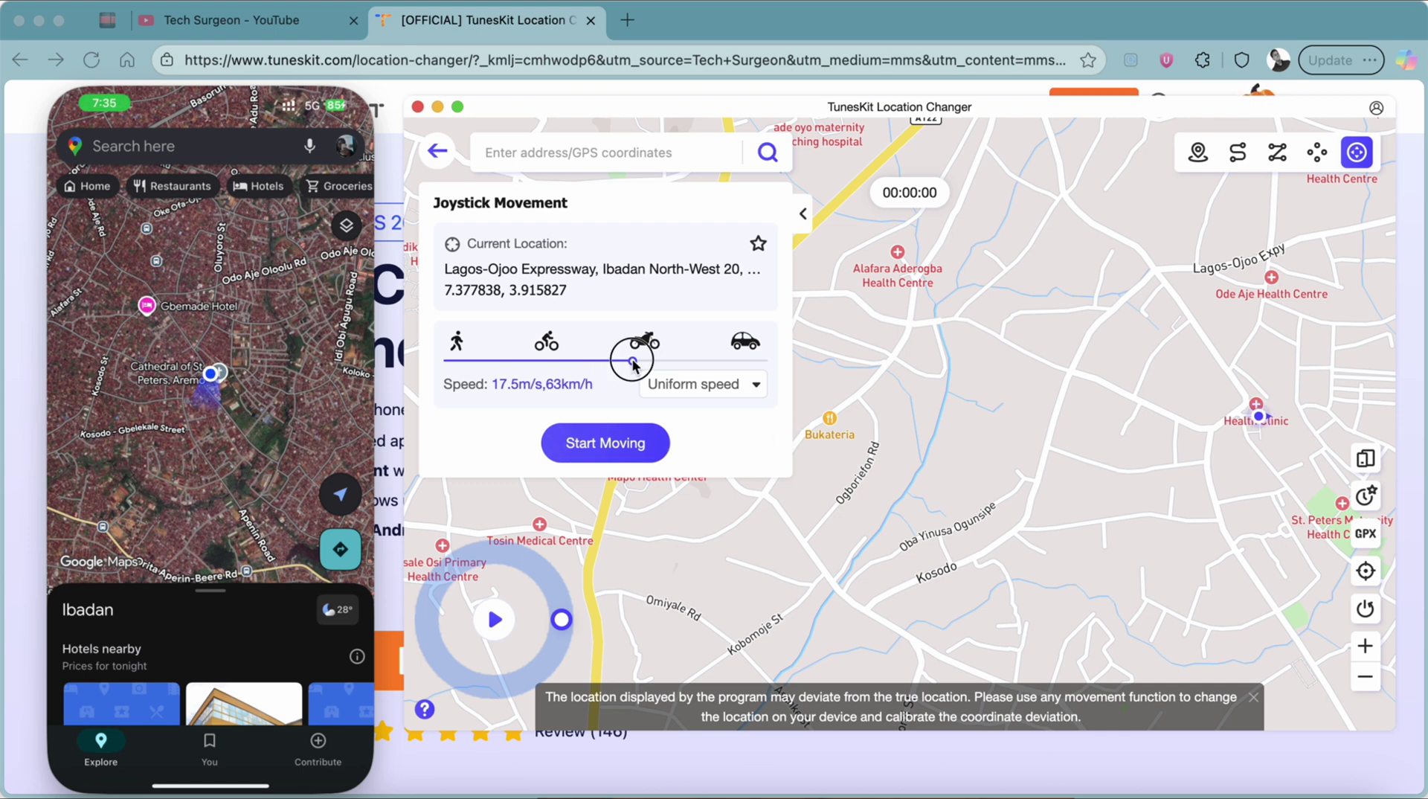
pyautogui.moveTo(634, 364)
pyautogui.mouseDown()
pyautogui.moveTo(583, 360)
pyautogui.moveTo(633, 365)
pyautogui.mouseUp()
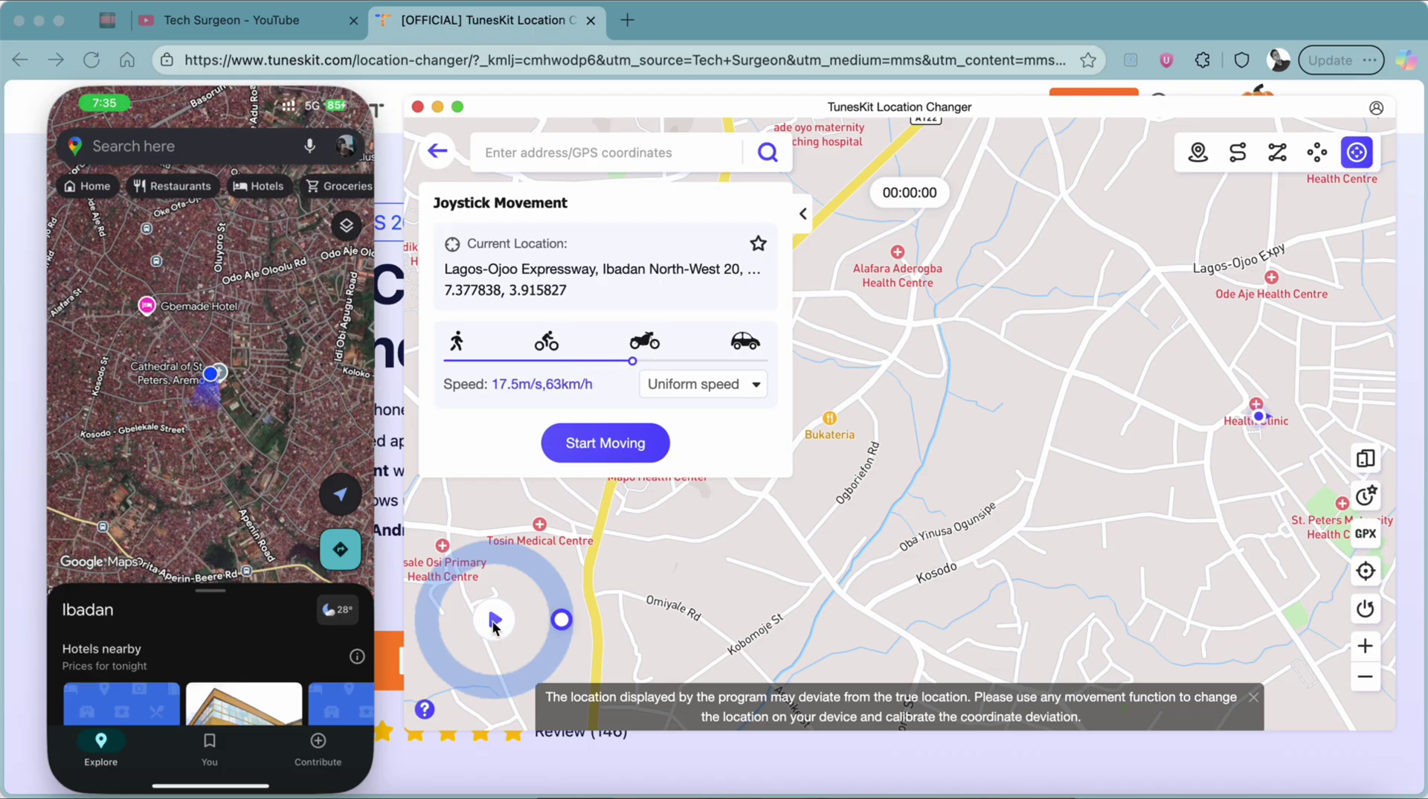
pyautogui.click(493, 620)
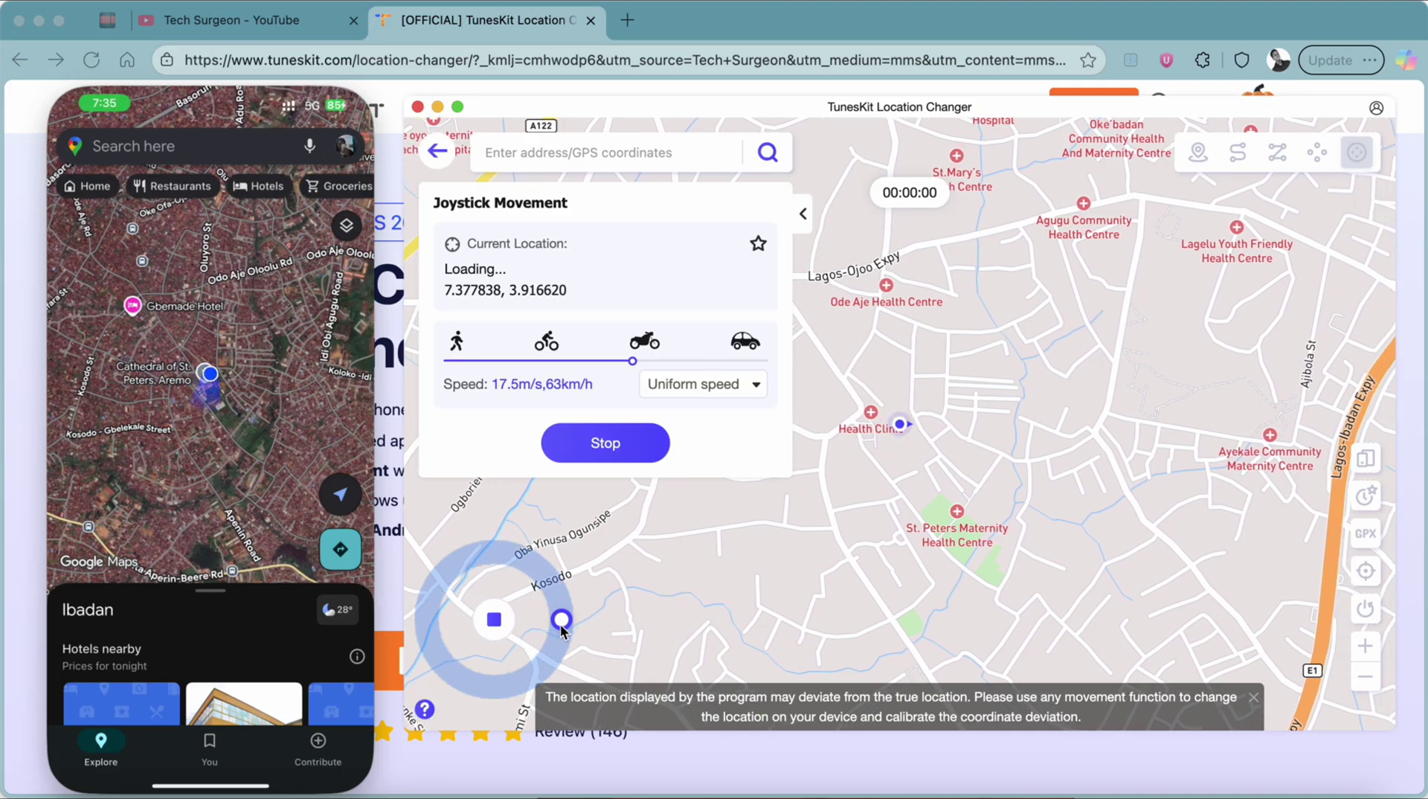
# Step: Steer the joystick north-west and stop at 7.378687, 3.916006 on Lagos-Ojoo Expressway
pyautogui.click(561, 622)
pyautogui.moveTo(552, 587); pyautogui.dragTo(426, 620)
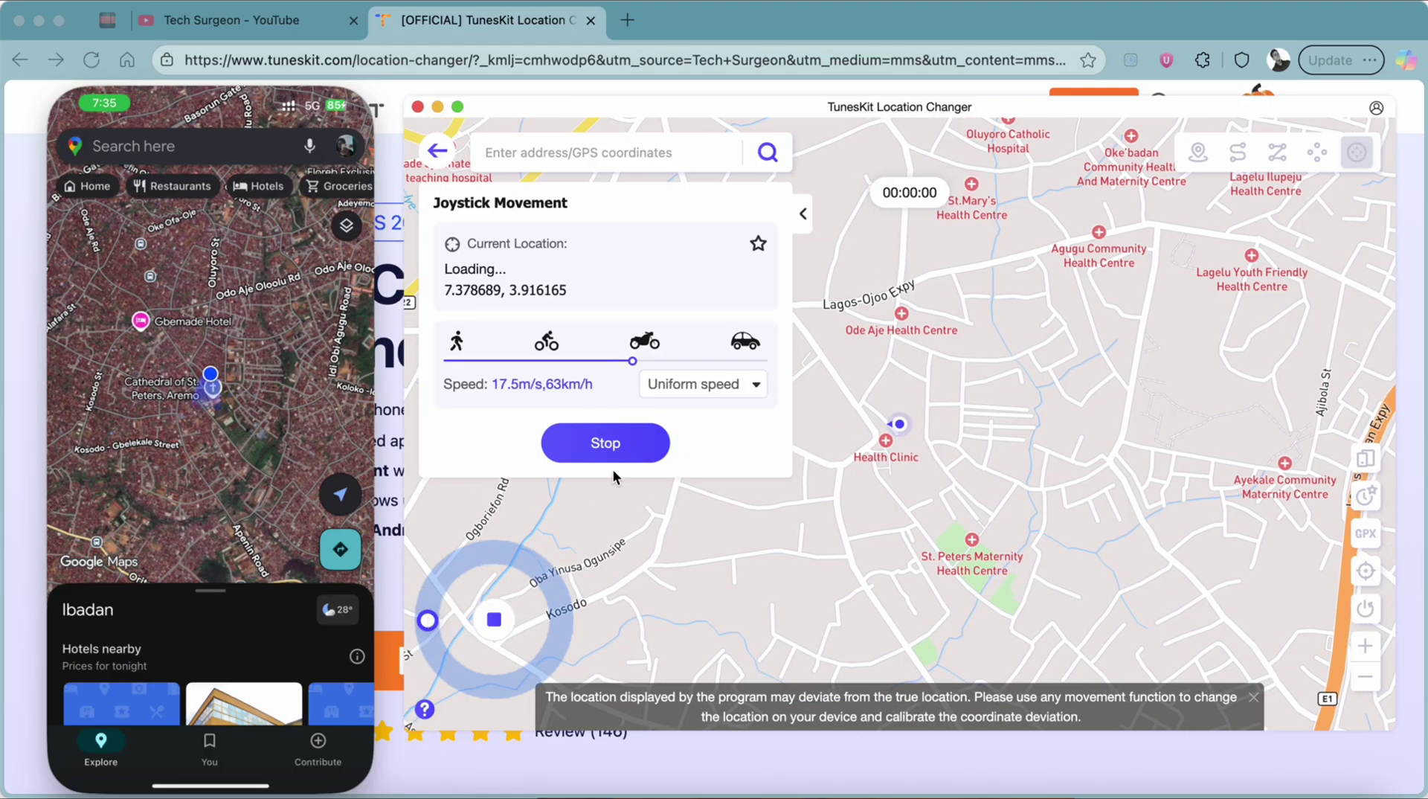
pyautogui.click(609, 449)
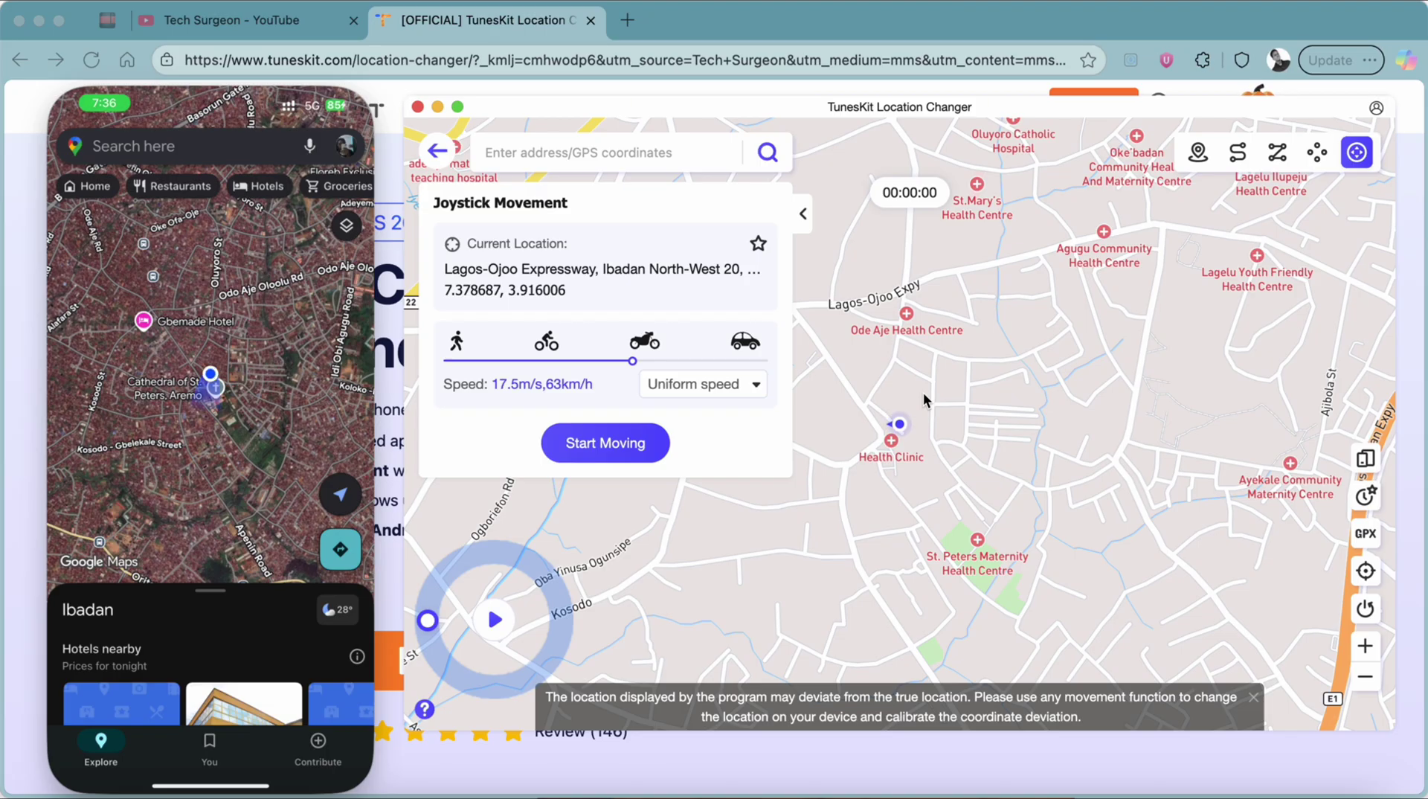
# Step: Bring up the Tech Surgeon - YouTube tab showing the channel's Videos page
pyautogui.click(254, 20)
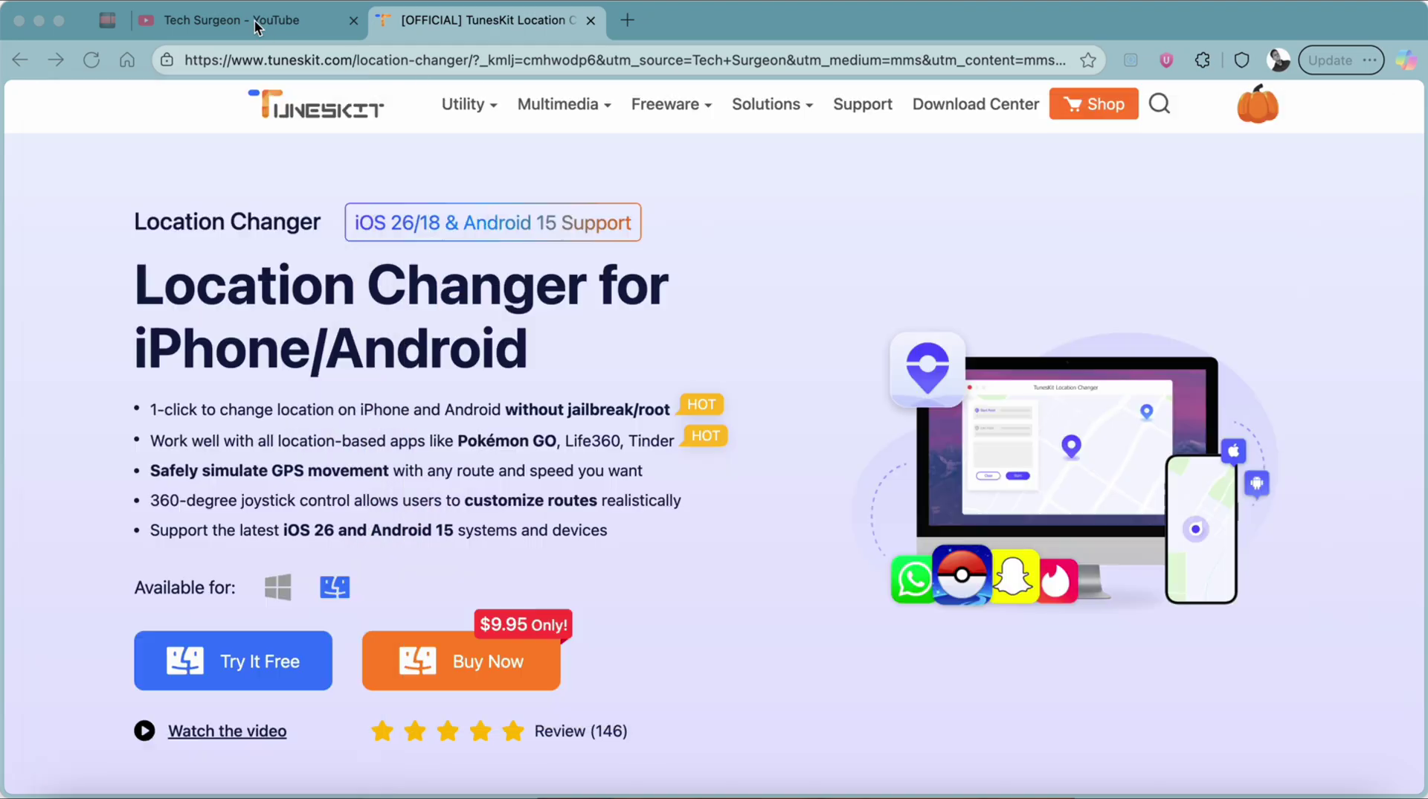
pyautogui.click(254, 20)
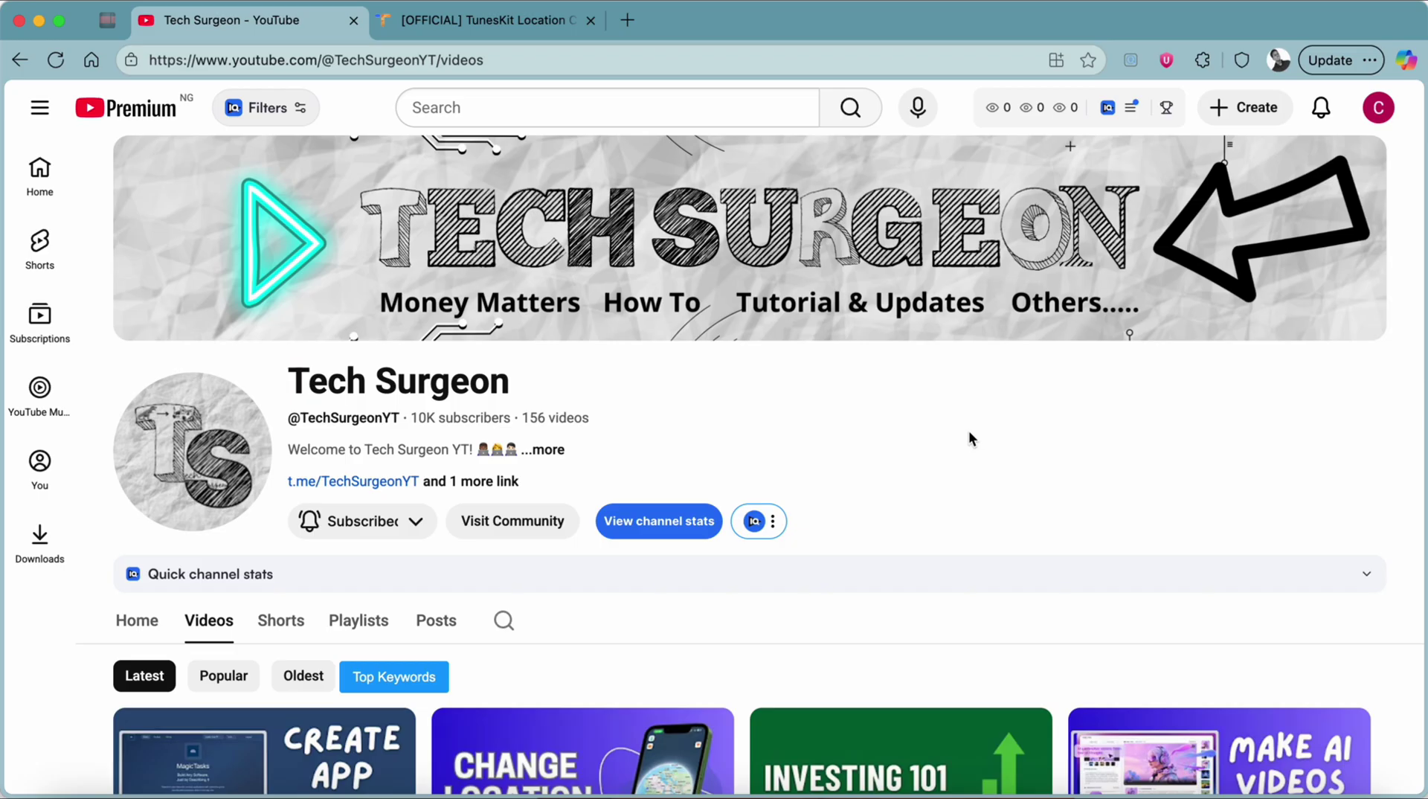
pyautogui.click(519, 20)
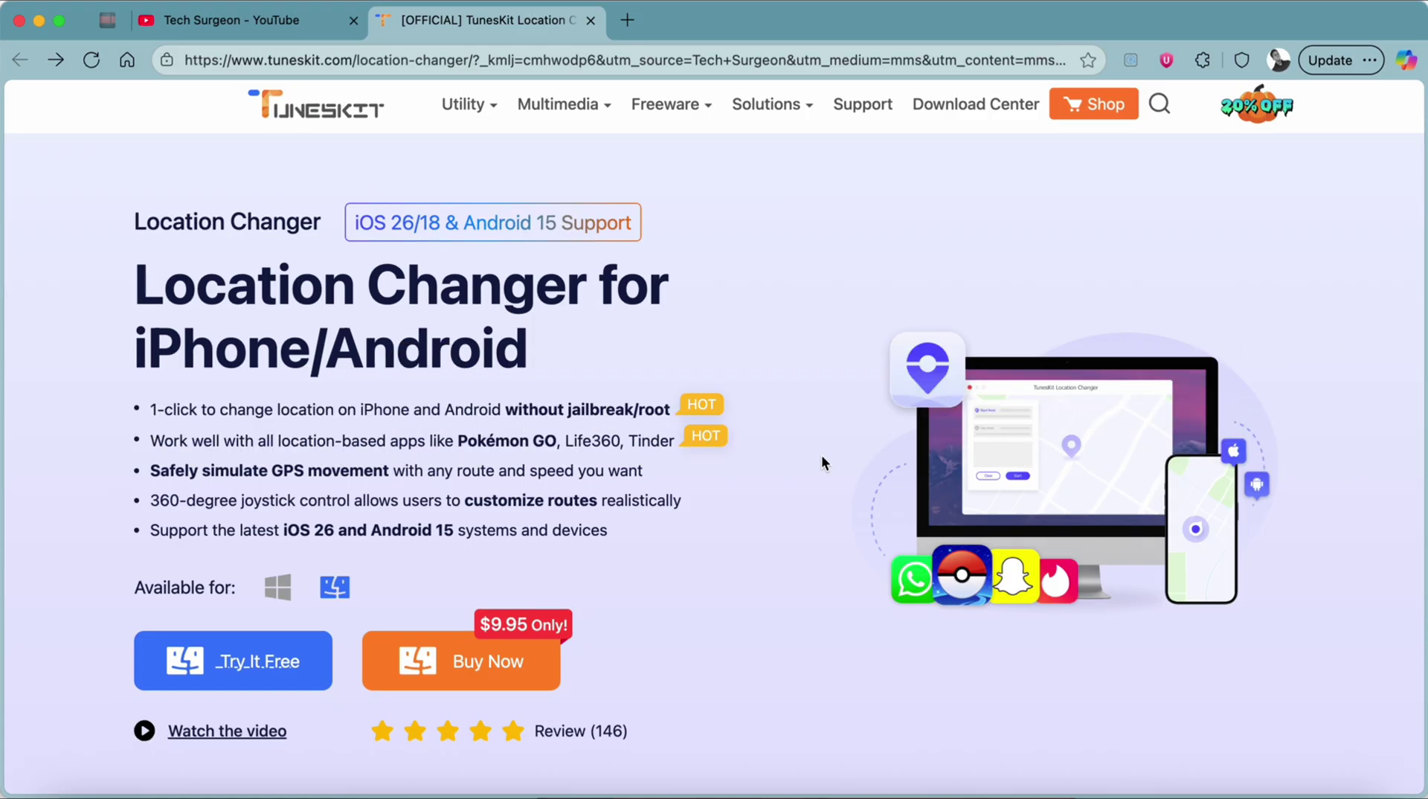
pyautogui.click(199, 28)
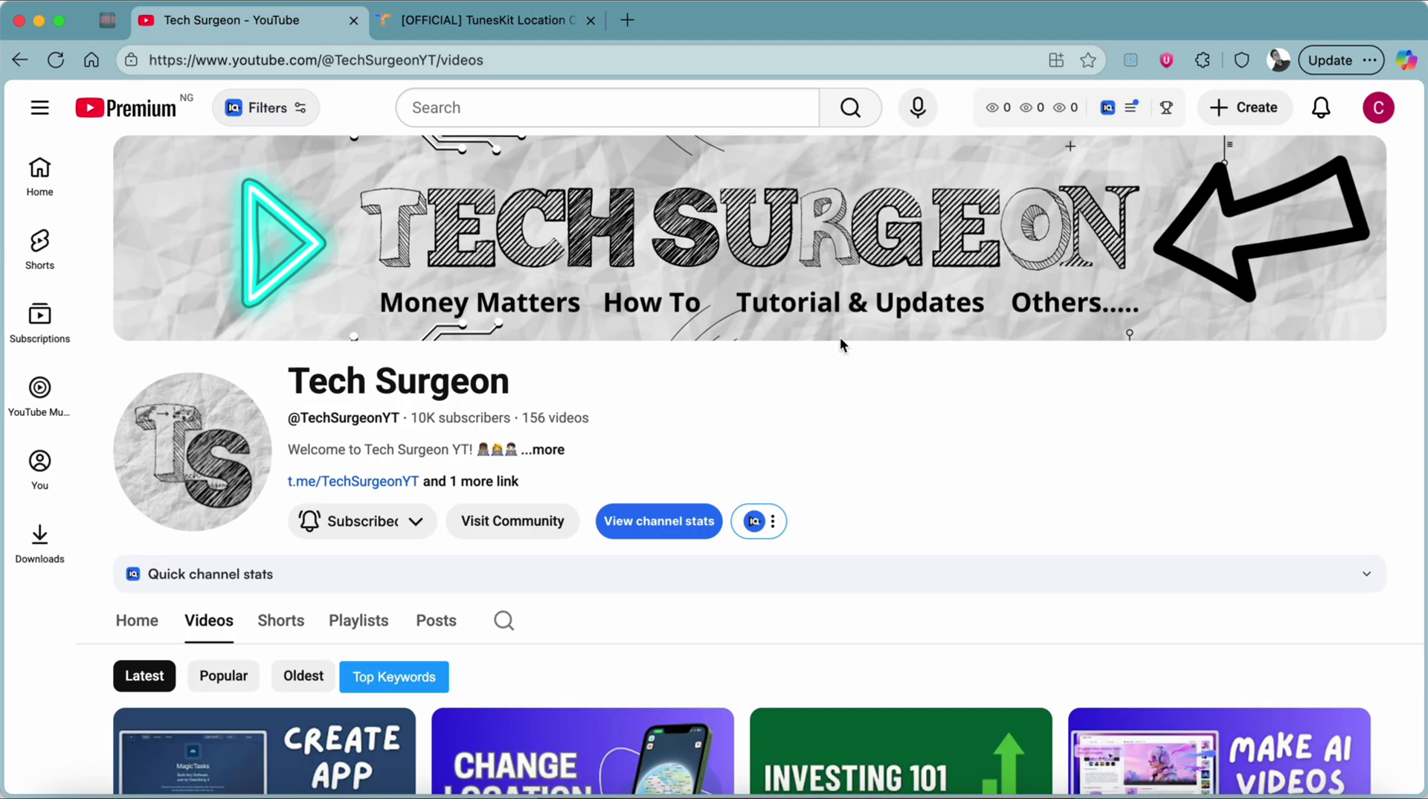